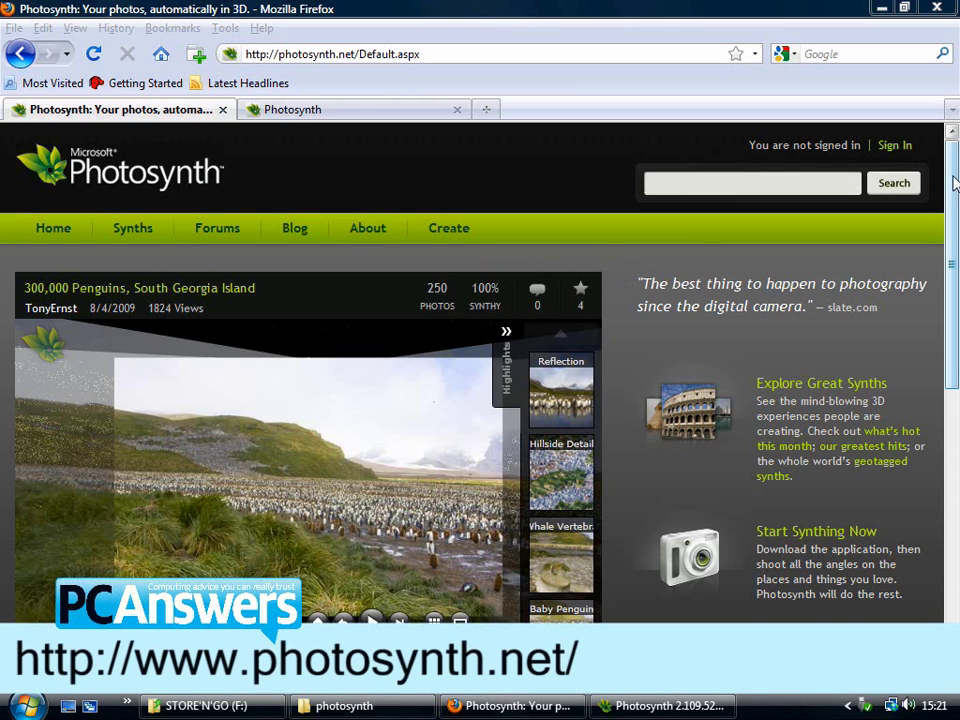
Step: Fly through the penguin synth's hillside photos to a wide shot of the colony below distant mountains
{"action": "scroll", "coordinate": [955, 197], "scroll_direction": "down", "scroll_amount": 1}
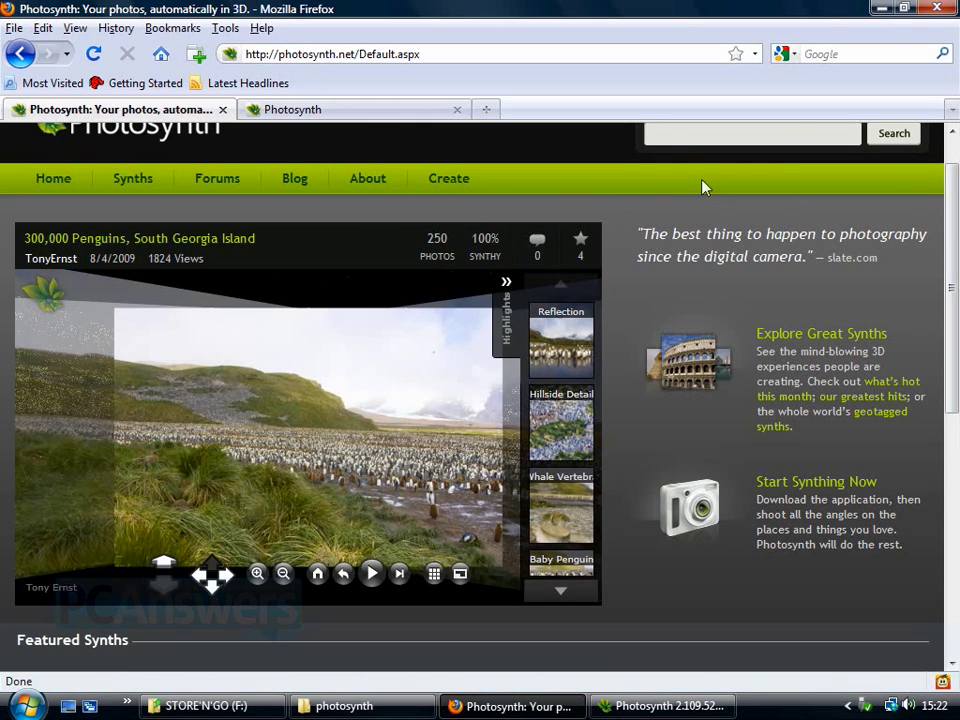
{"action": "mouse_move", "coordinate": [956, 185]}
{"action": "left_mouse_down"}
{"action": "mouse_move", "coordinate": [953, 232]}
{"action": "mouse_move", "coordinate": [957, 160]}
{"action": "mouse_move", "coordinate": [957, 205]}
{"action": "left_mouse_up"}
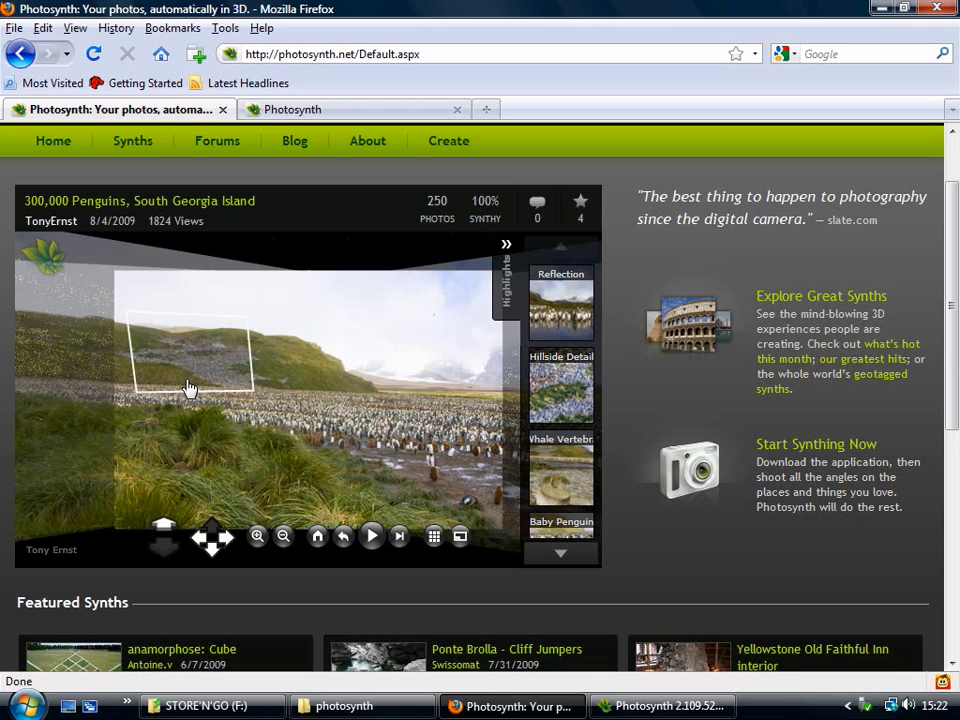
{"action": "left_click", "coordinate": [208, 400]}
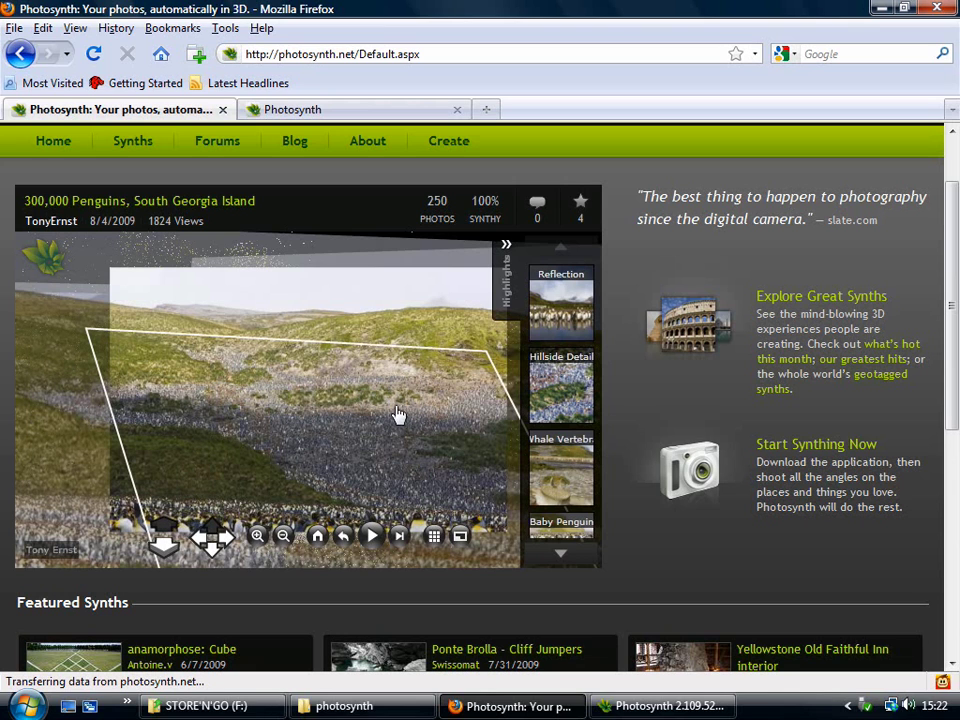
{"action": "left_click", "coordinate": [470, 427]}
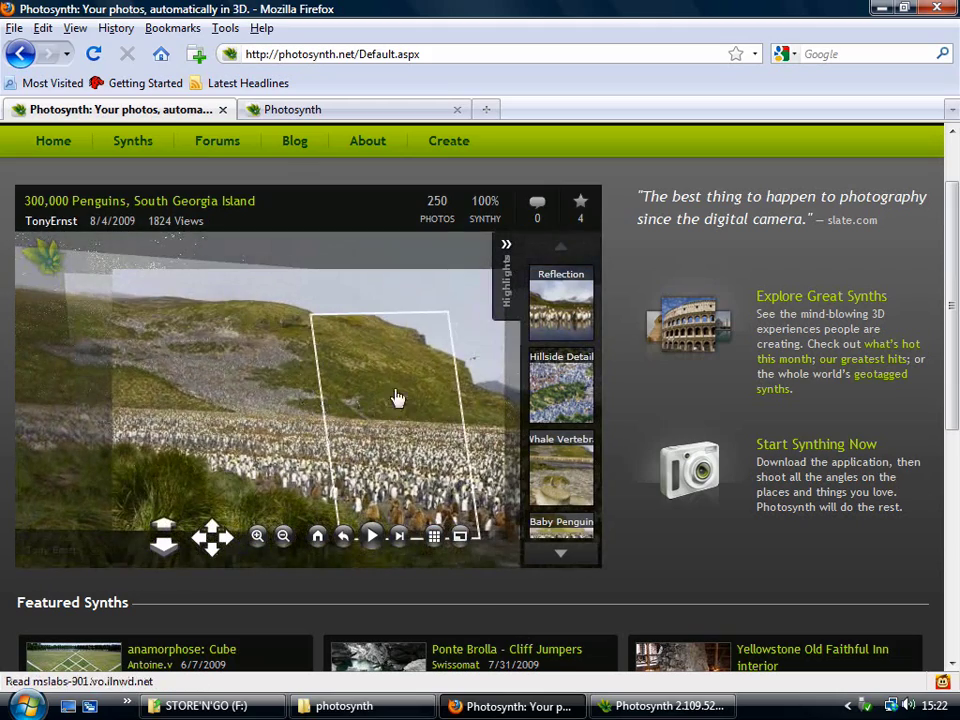
{"action": "left_click", "coordinate": [449, 402]}
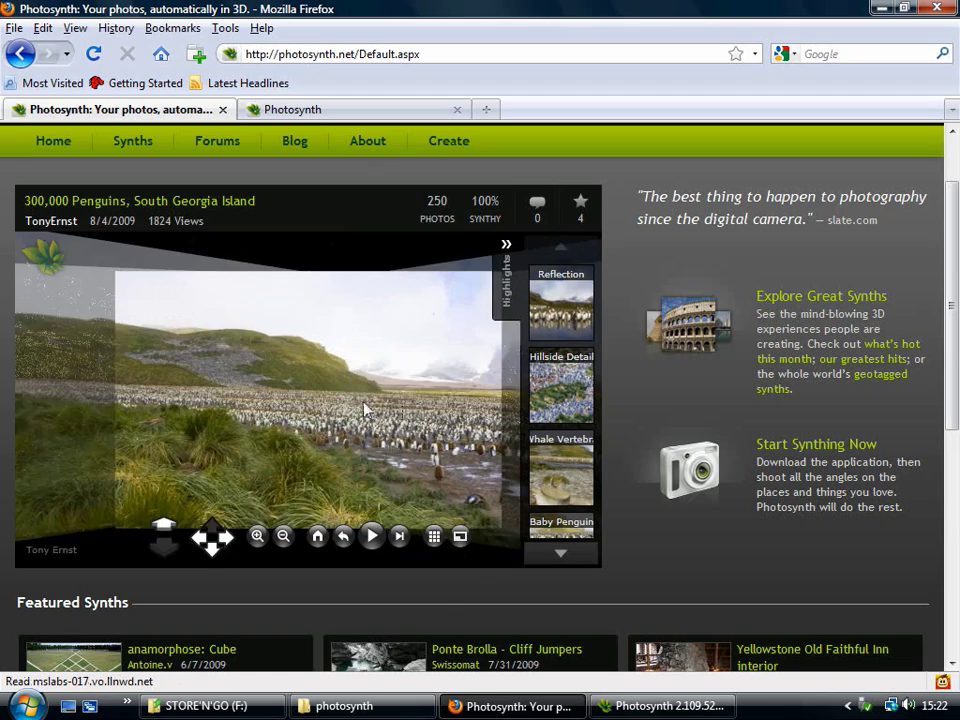
{"action": "left_click", "coordinate": [345, 407]}
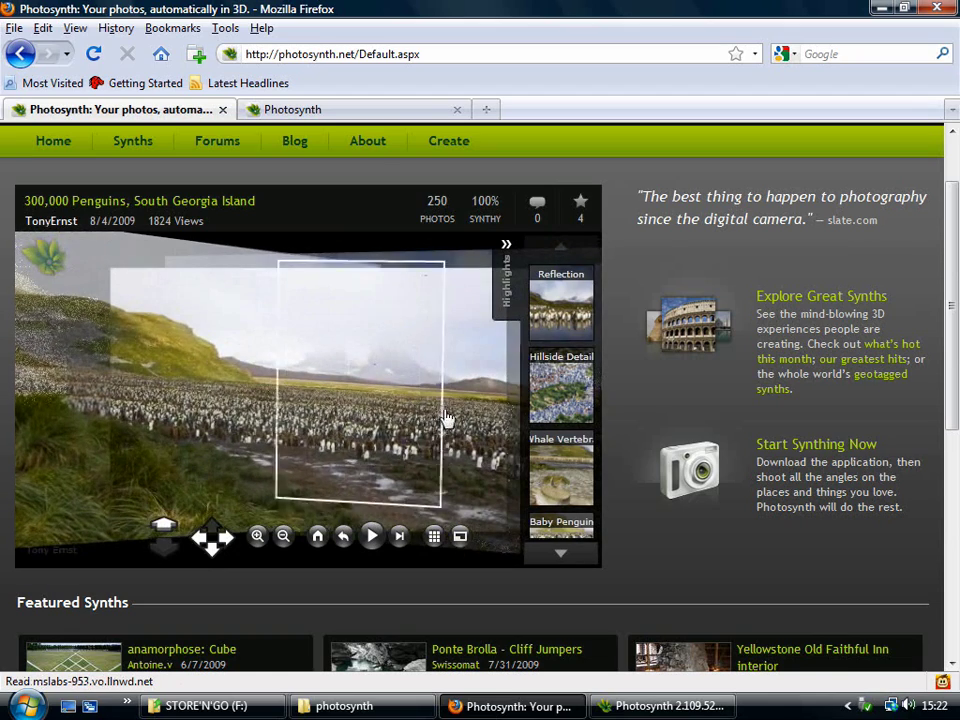
{"action": "left_click", "coordinate": [376, 421]}
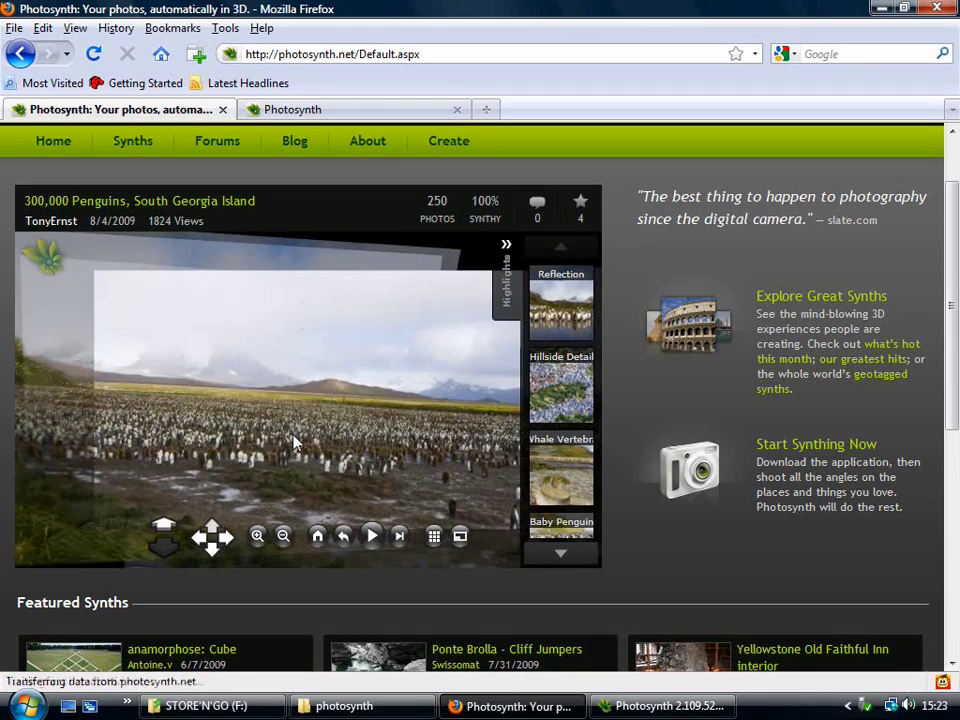
Step: View the penguin synth full screen, exit, then zoom in and back out on the colony
{"action": "left_click", "coordinate": [460, 536]}
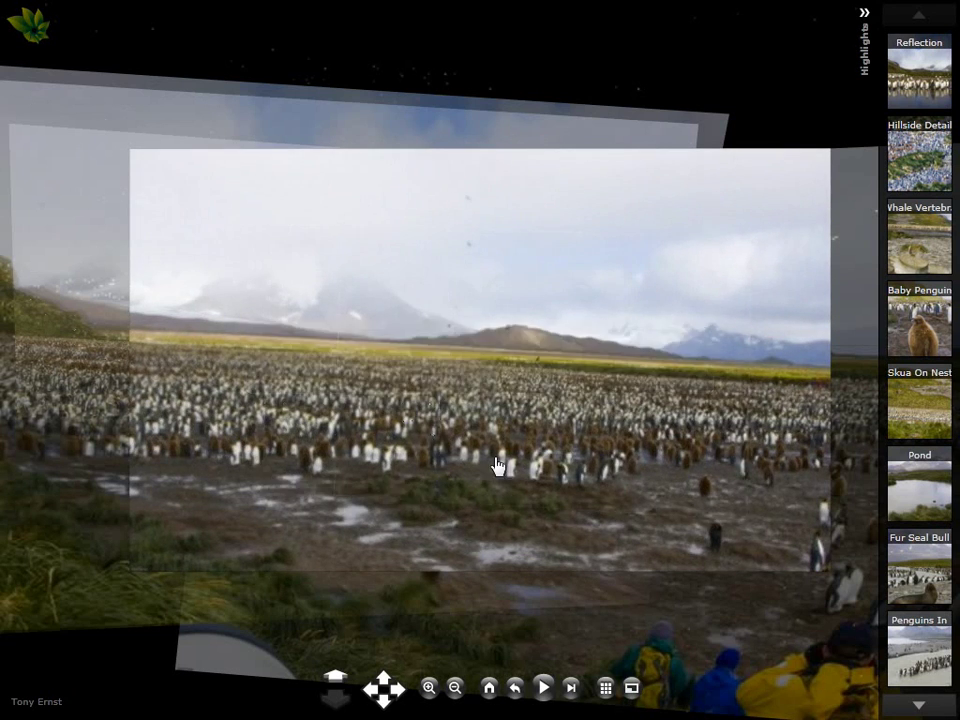
{"action": "key", "text": "Escape"}
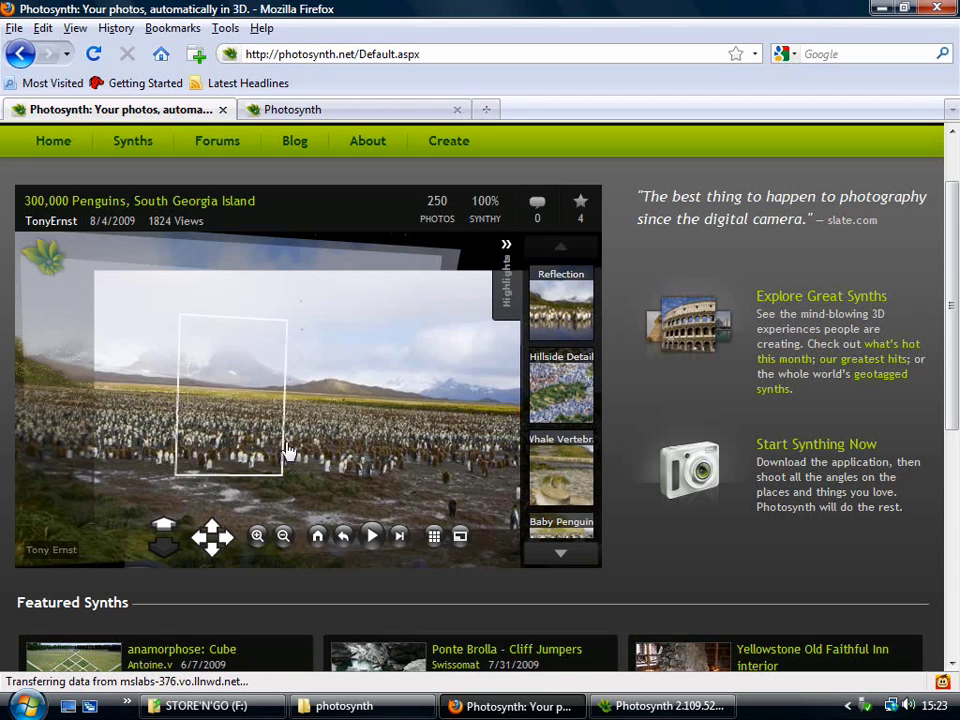
{"action": "left_click", "coordinate": [257, 537]}
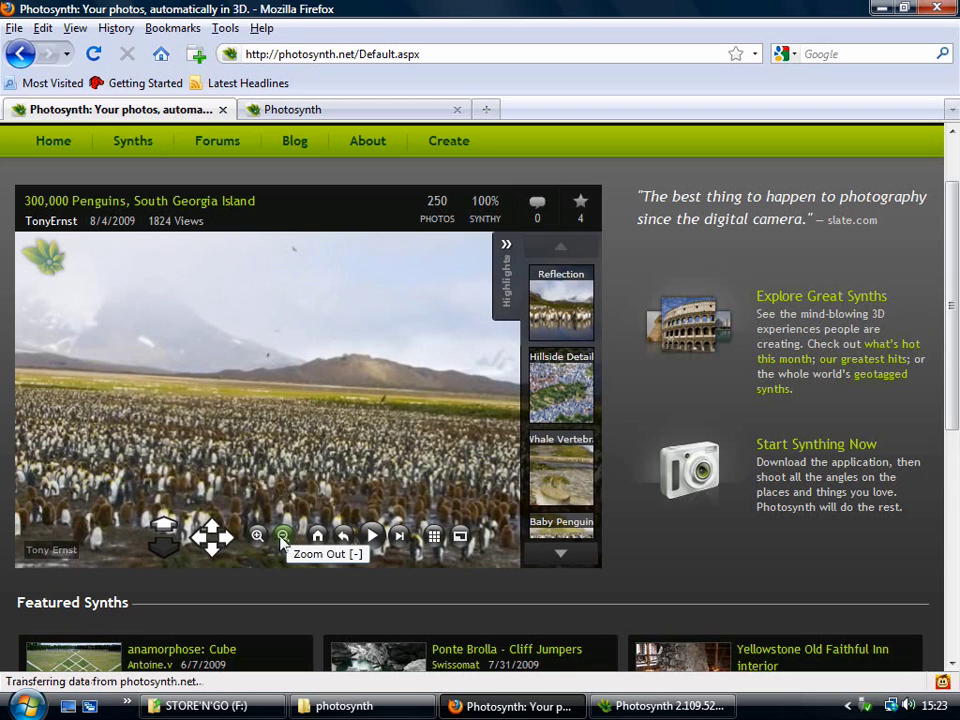
{"action": "left_click", "coordinate": [284, 540]}
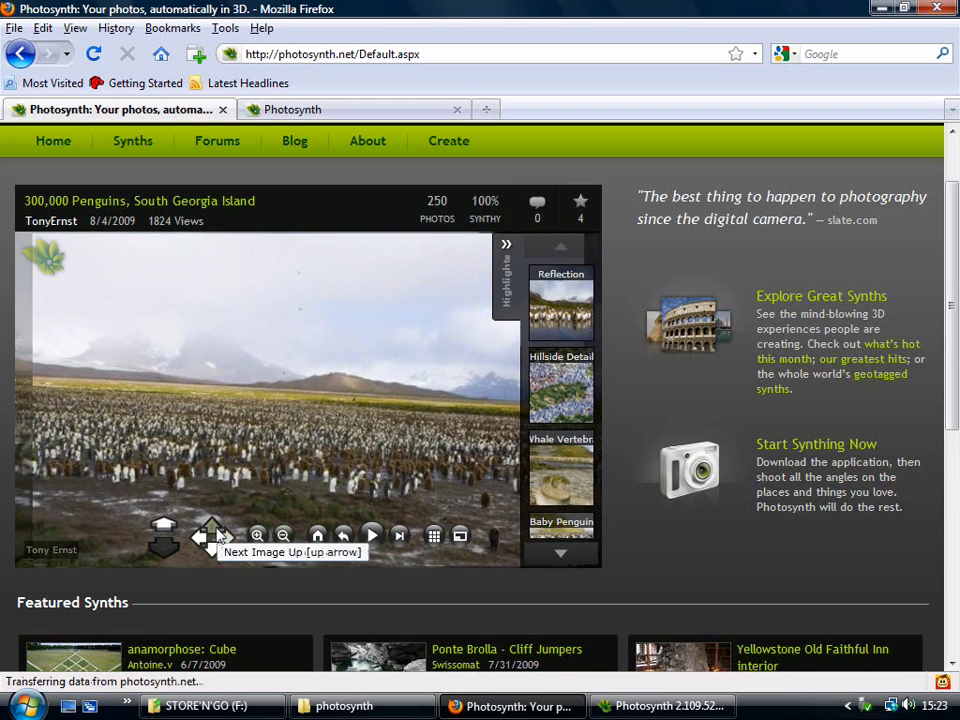
Step: Step up once and right twice to a colony photo beneath clouds and snowy peaks
{"action": "left_click", "coordinate": [210, 529]}
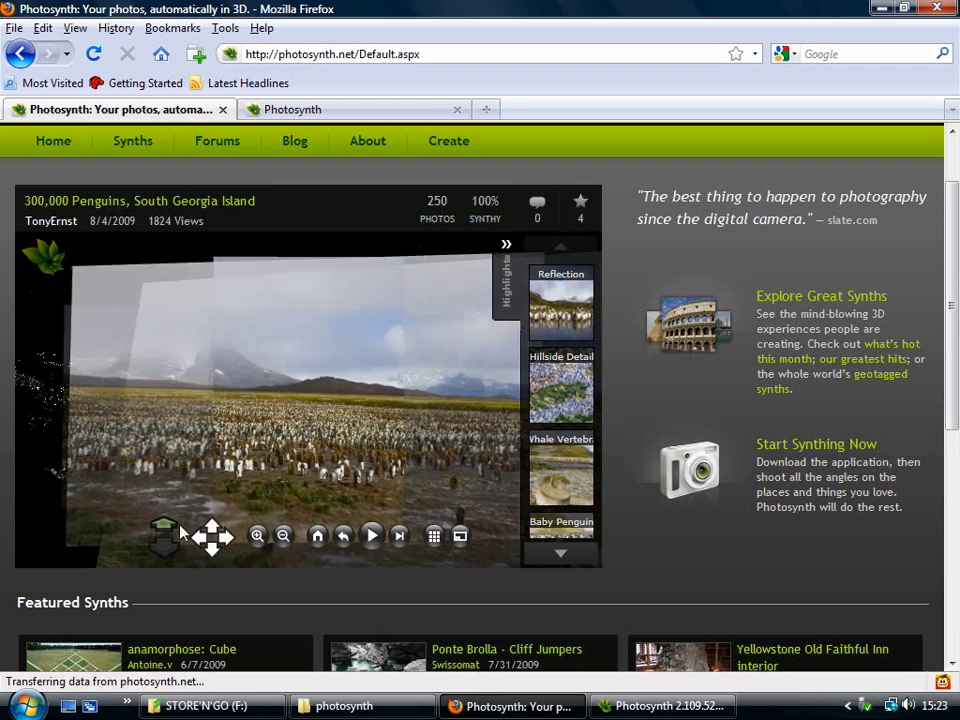
{"action": "left_click", "coordinate": [228, 541]}
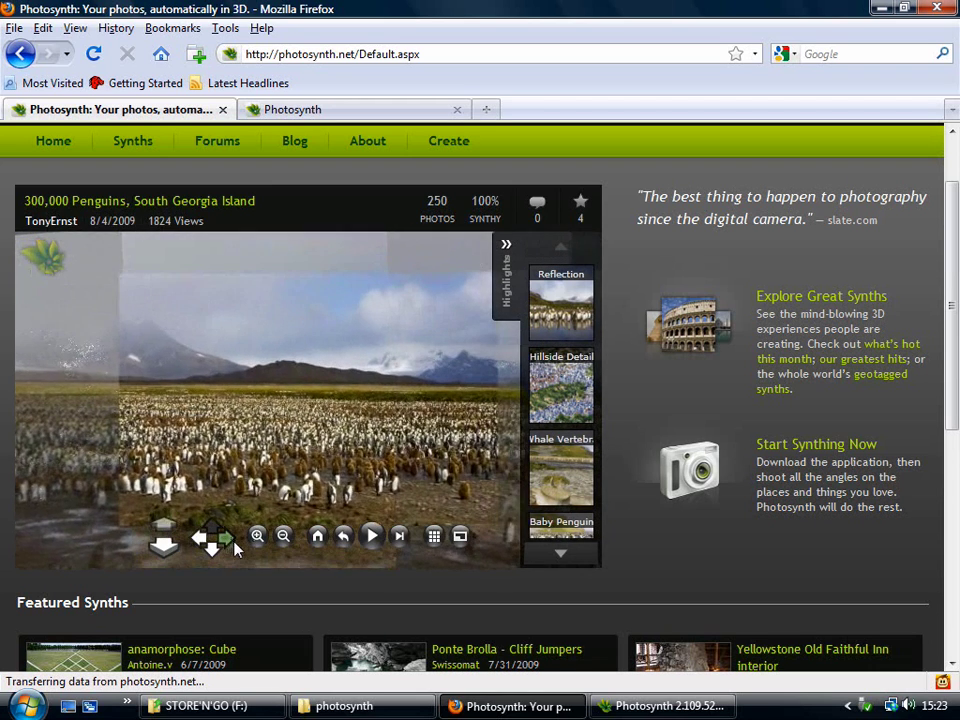
{"action": "left_click", "coordinate": [228, 541]}
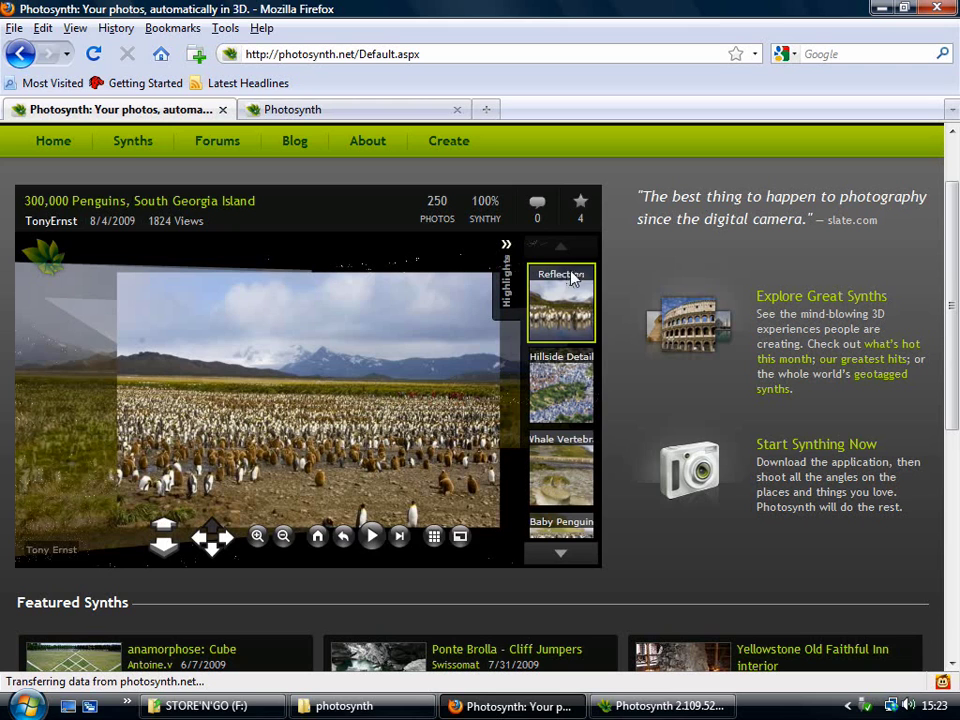
Step: Scroll the Highlights strip and jump to the Baby Penguin highlight showing a chick in mud
{"action": "left_click", "coordinate": [567, 559]}
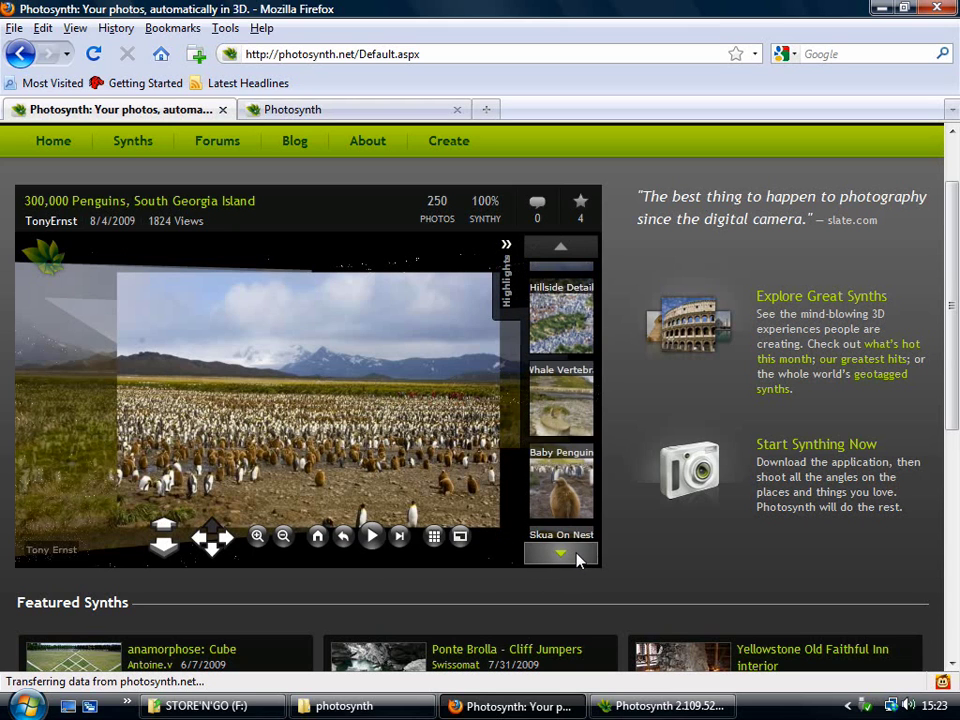
{"action": "left_click", "coordinate": [574, 558]}
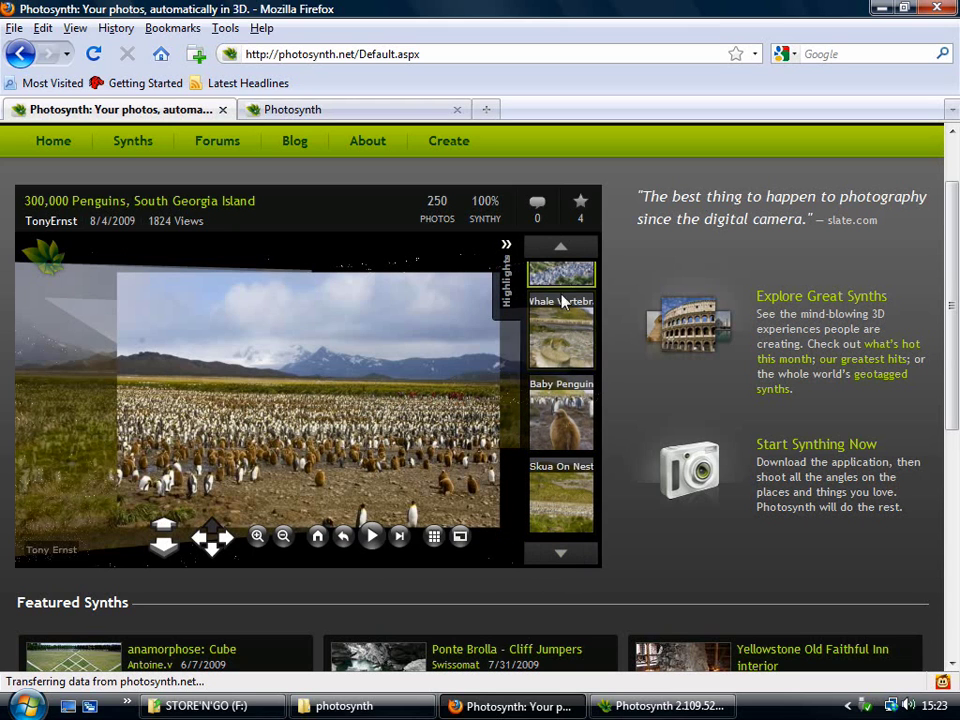
{"action": "mouse_move", "coordinate": [548, 440]}
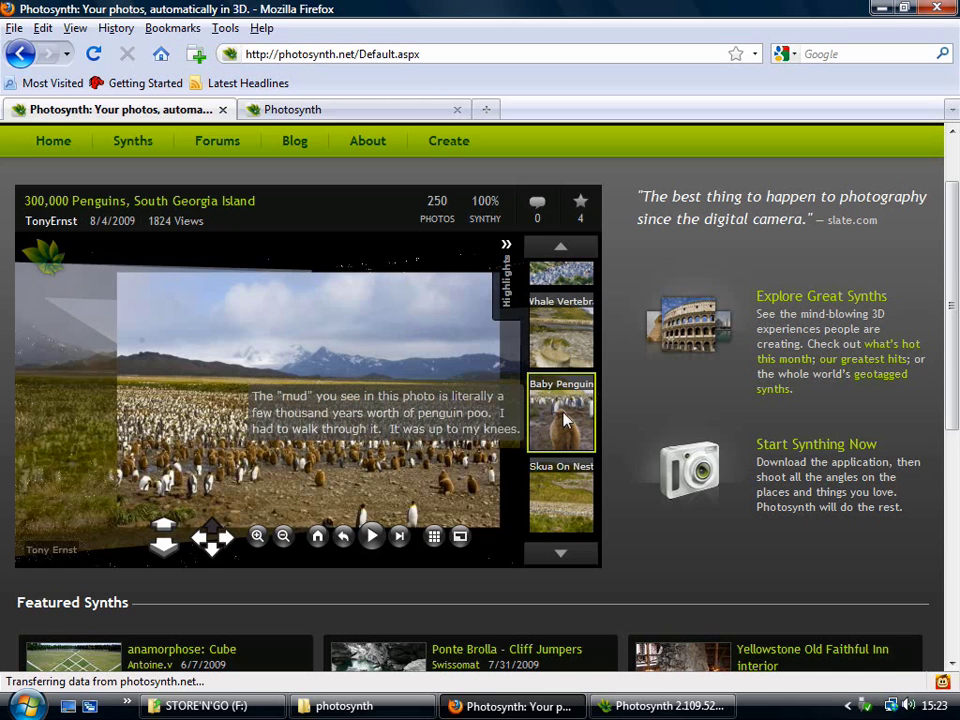
{"action": "left_click", "coordinate": [564, 421]}
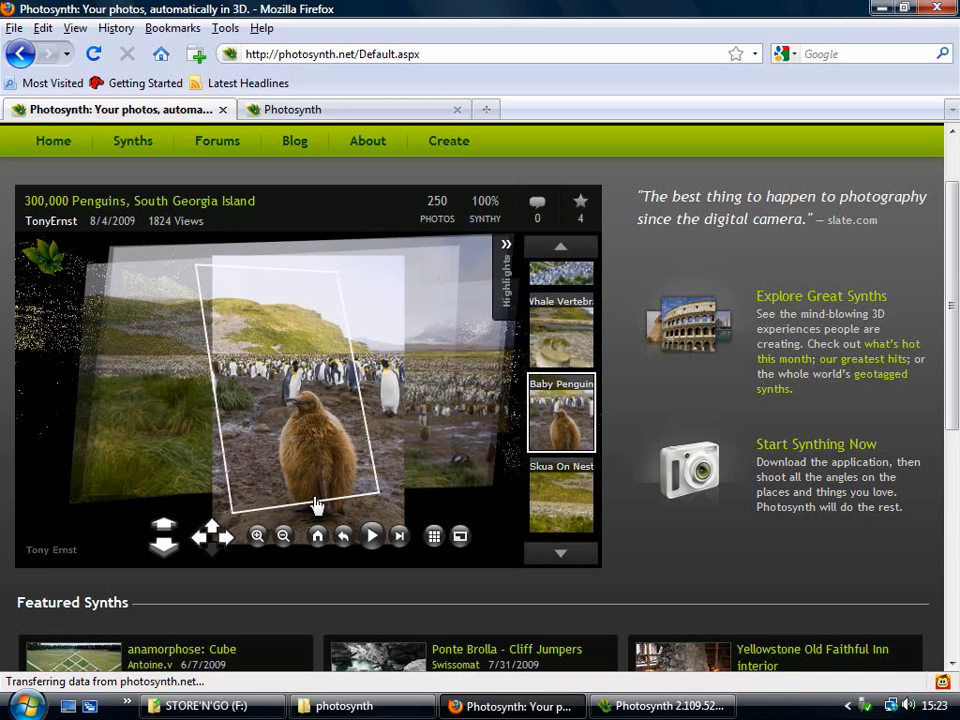
{"action": "left_click", "coordinate": [578, 555]}
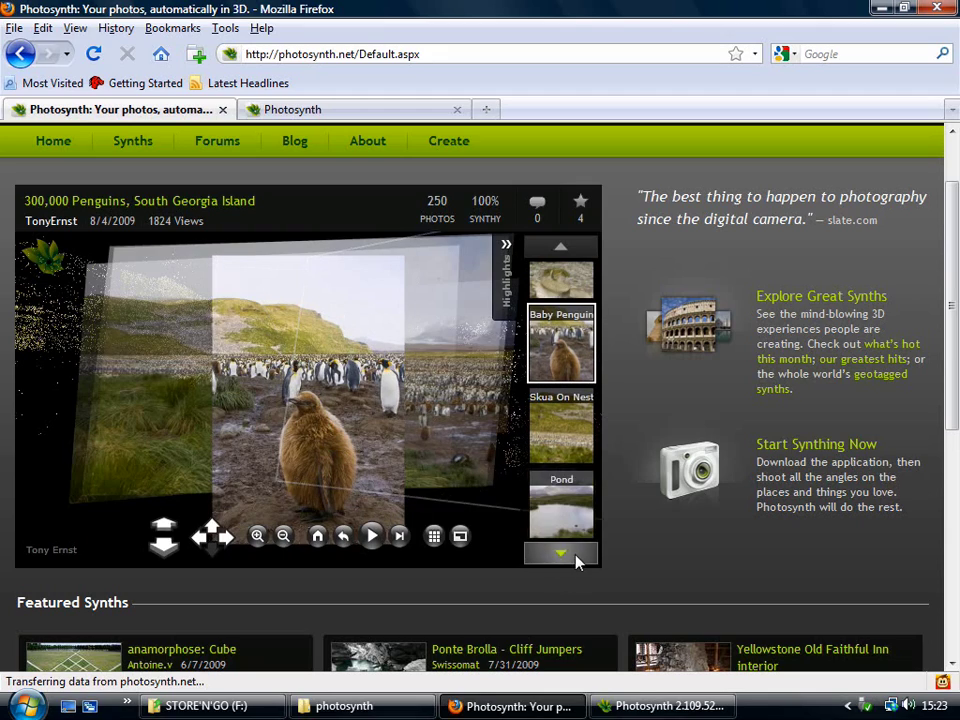
{"action": "left_click_drag", "start_coordinate": [958, 223], "coordinate": [958, 437]}
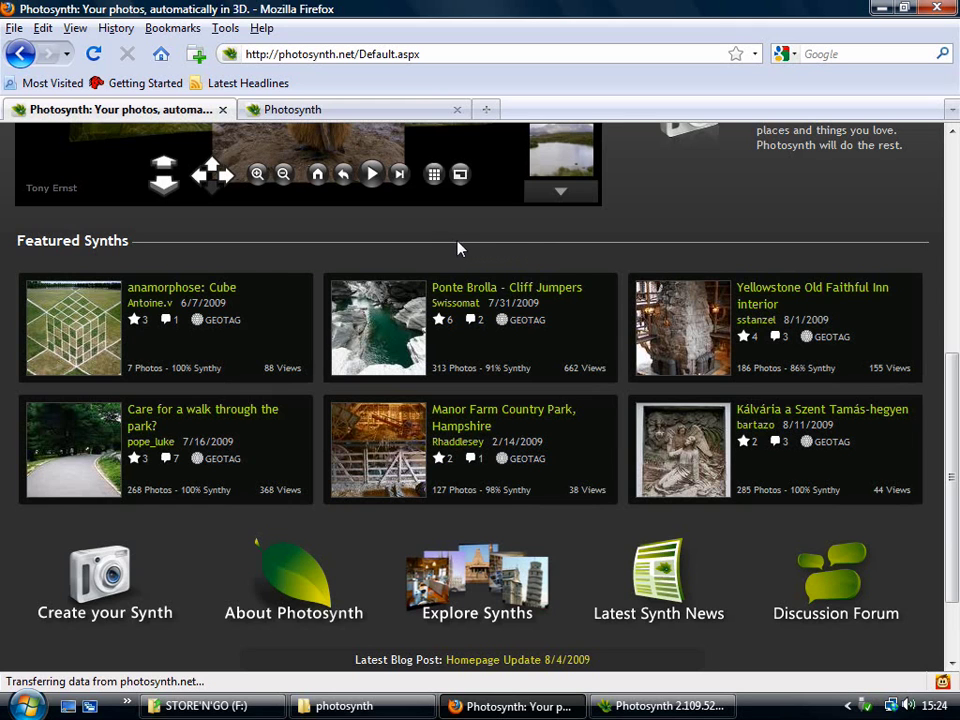
Step: Scroll the page down and back up around the Baby Penguin photo in the synth viewer
{"action": "left_click_drag", "start_coordinate": [955, 424], "coordinate": [955, 204]}
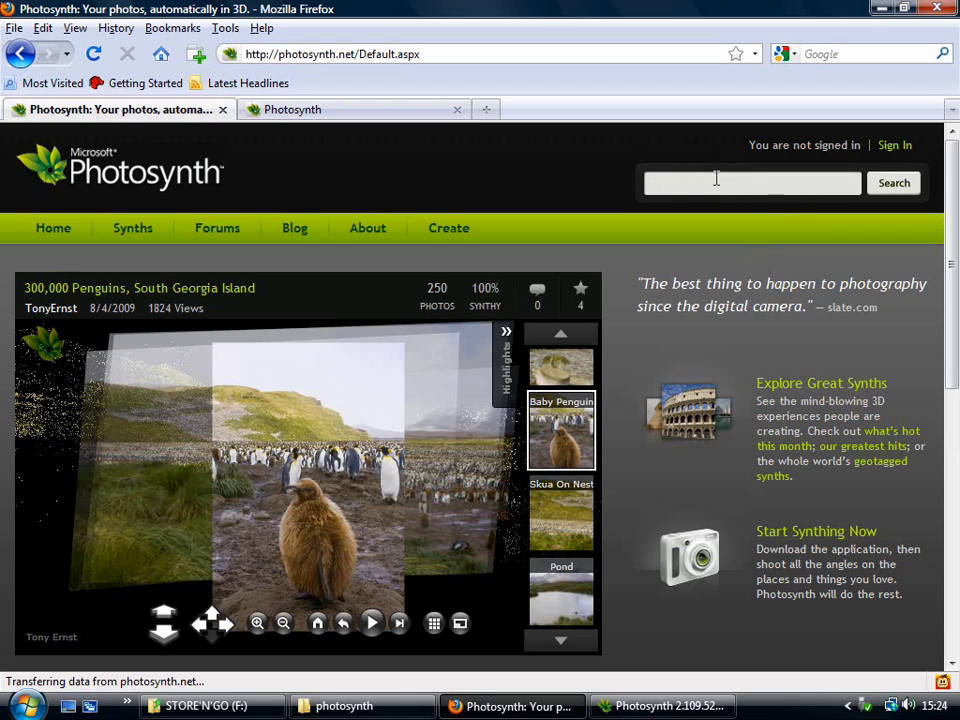
{"action": "scroll", "coordinate": [957, 390], "scroll_direction": "down", "scroll_amount": 6}
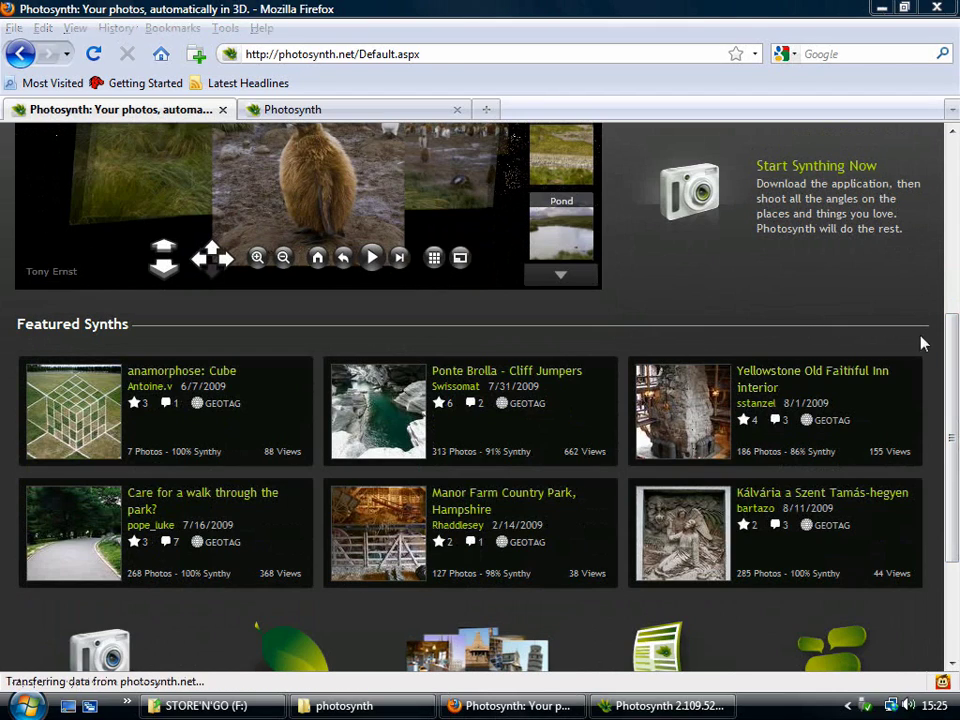
{"action": "left_click_drag", "start_coordinate": [951, 407], "coordinate": [951, 250]}
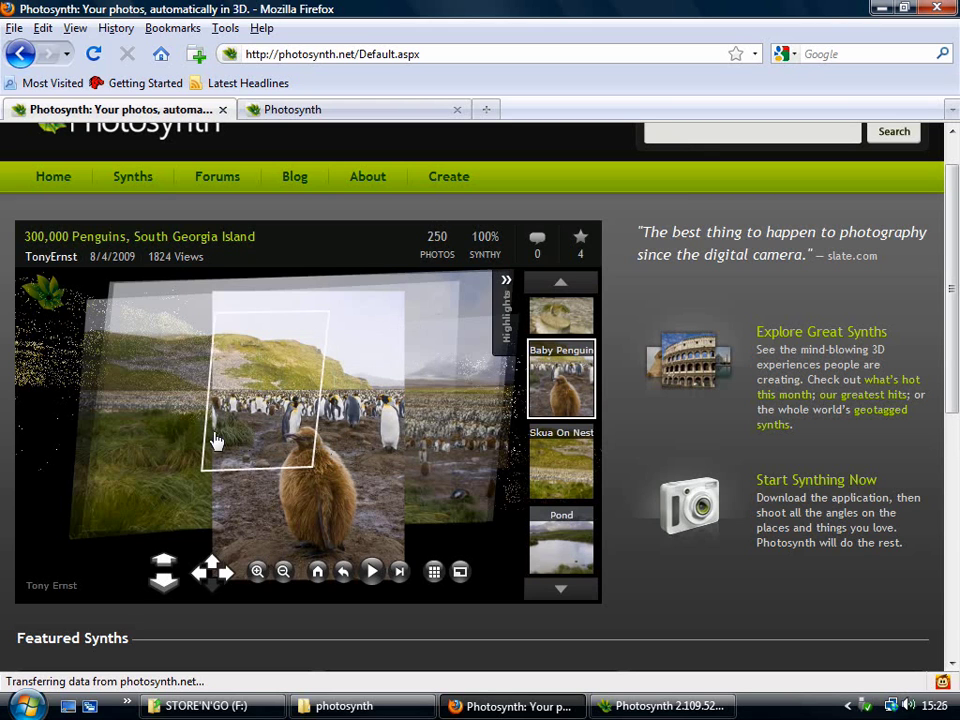
Step: Fly to the grassy hillside colony photo, then bring up the Create link's context menu
{"action": "left_click", "coordinate": [174, 437]}
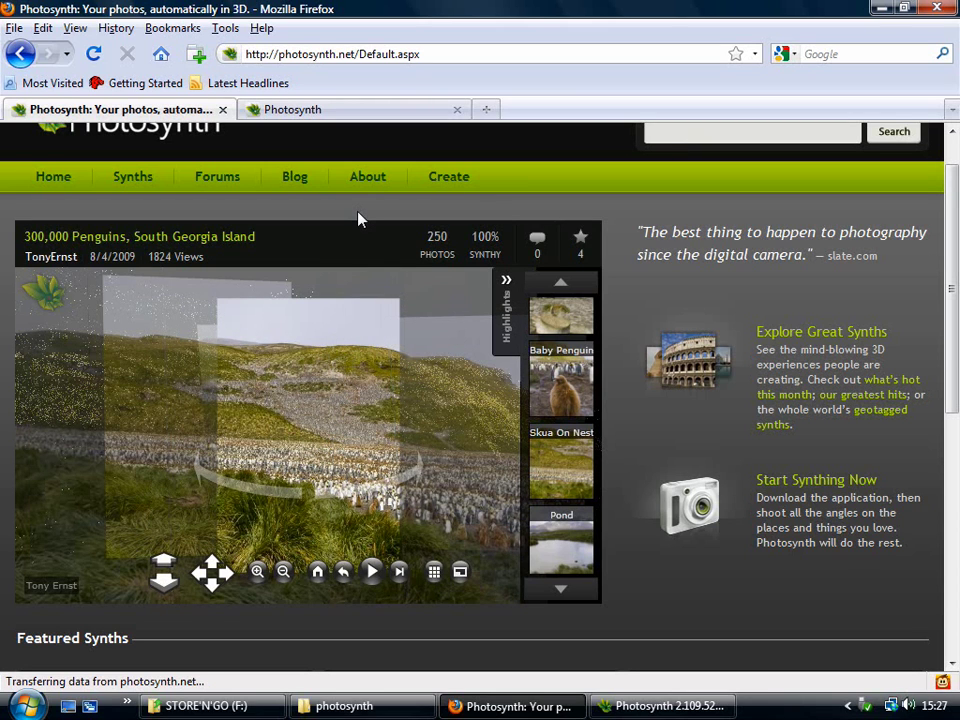
{"action": "right_click", "coordinate": [459, 188]}
Step: Open the Create page (create.aspx) in a new tab and scroll through its system requirements
{"action": "left_click", "coordinate": [497, 216]}
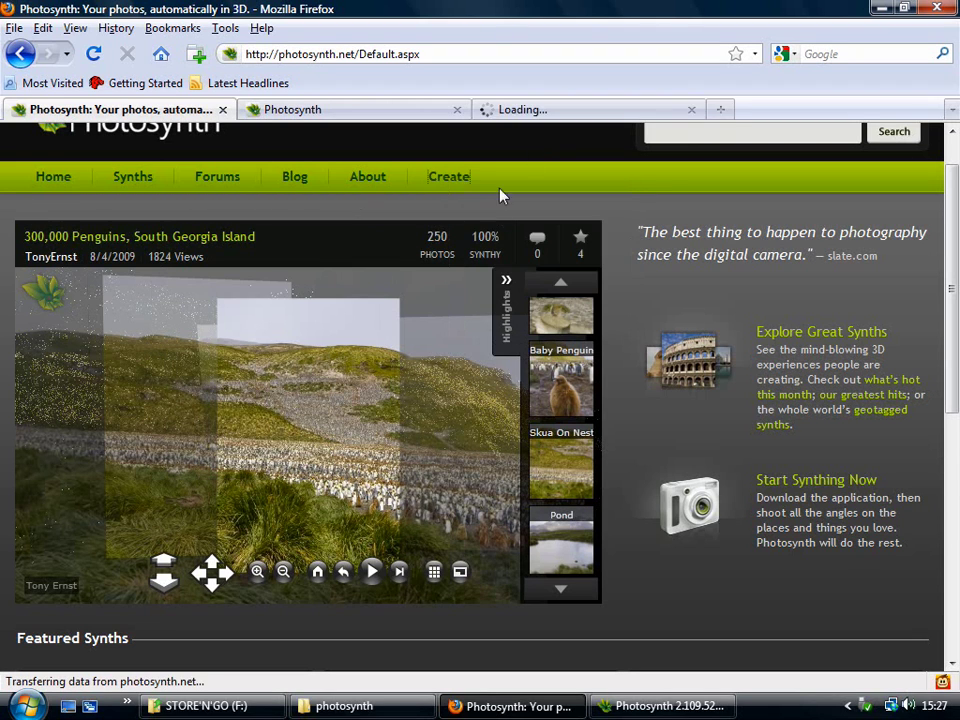
{"action": "left_click", "coordinate": [536, 110]}
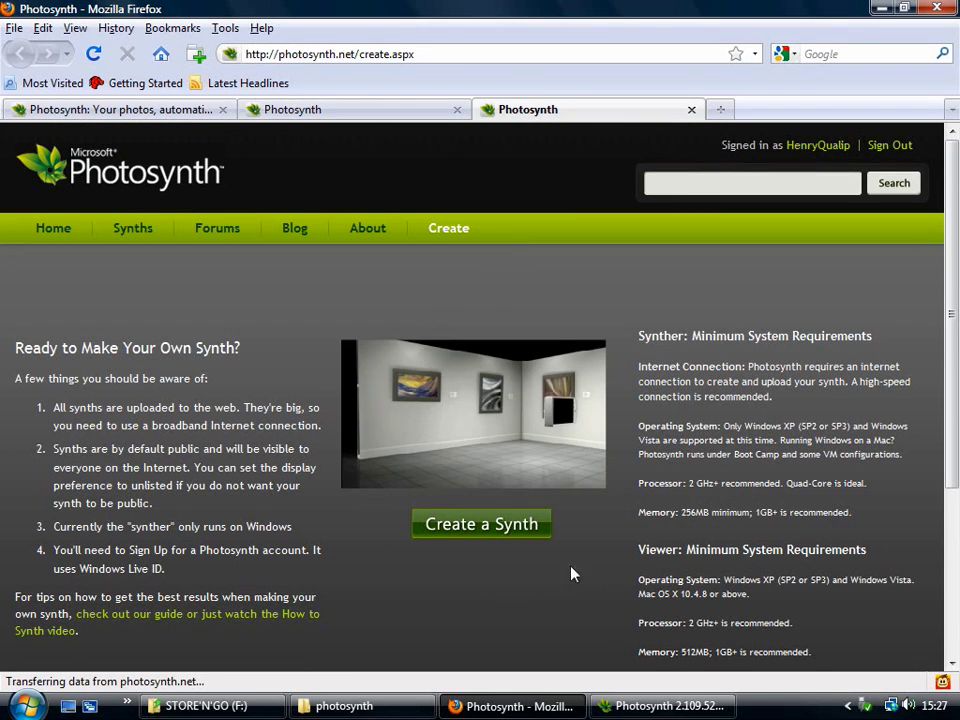
{"action": "scroll", "coordinate": [632, 574], "scroll_direction": "down", "scroll_amount": 1}
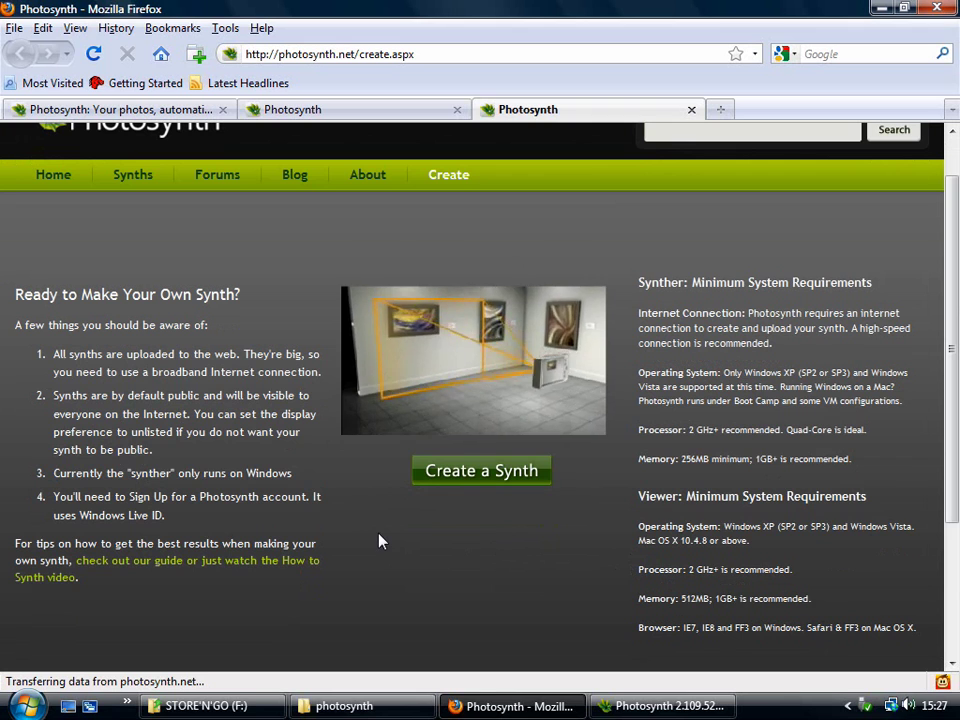
{"action": "scroll", "coordinate": [390, 530], "scroll_direction": "down", "scroll_amount": 1}
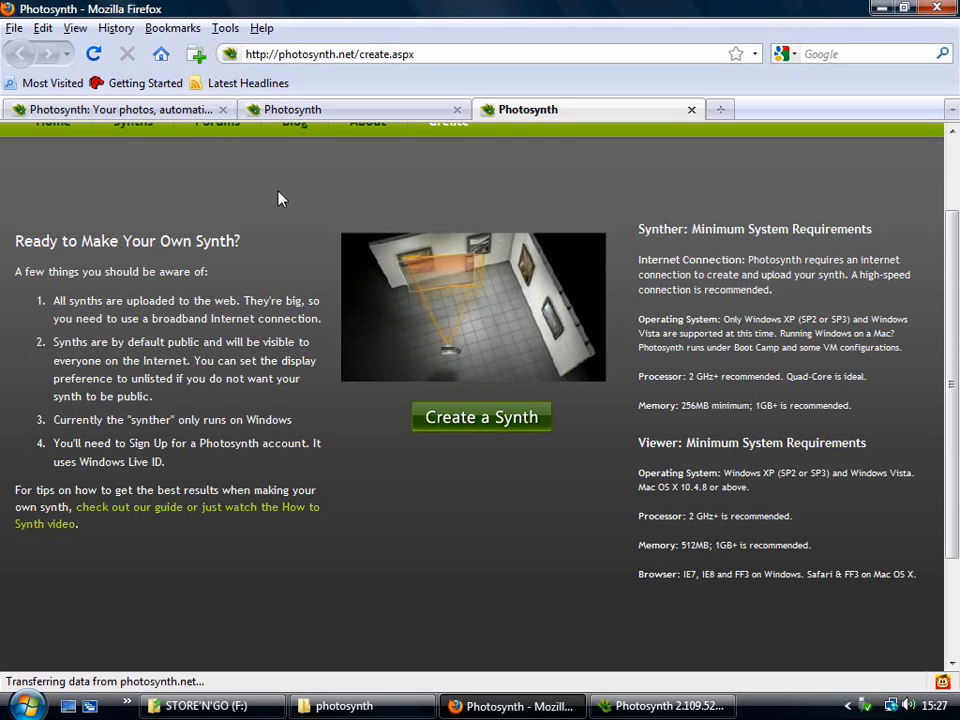
{"action": "scroll", "coordinate": [690, 200], "scroll_direction": "up", "scroll_amount": 2}
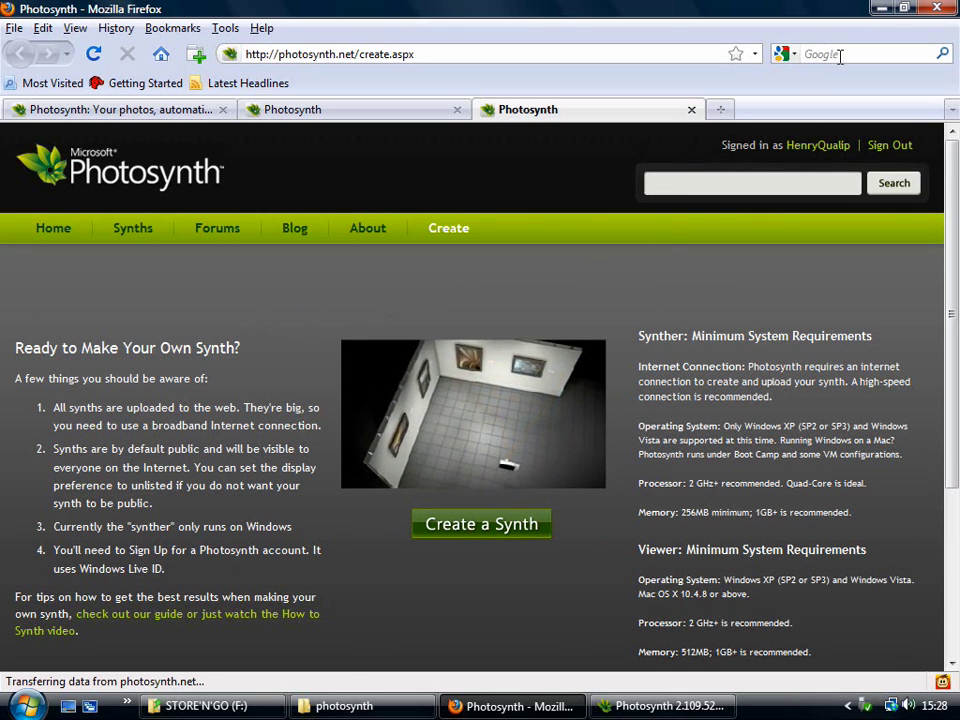
Step: Minimize Firefox and browse Add Photos to the photosynth folder on the Desktop
{"action": "left_click", "coordinate": [882, 11]}
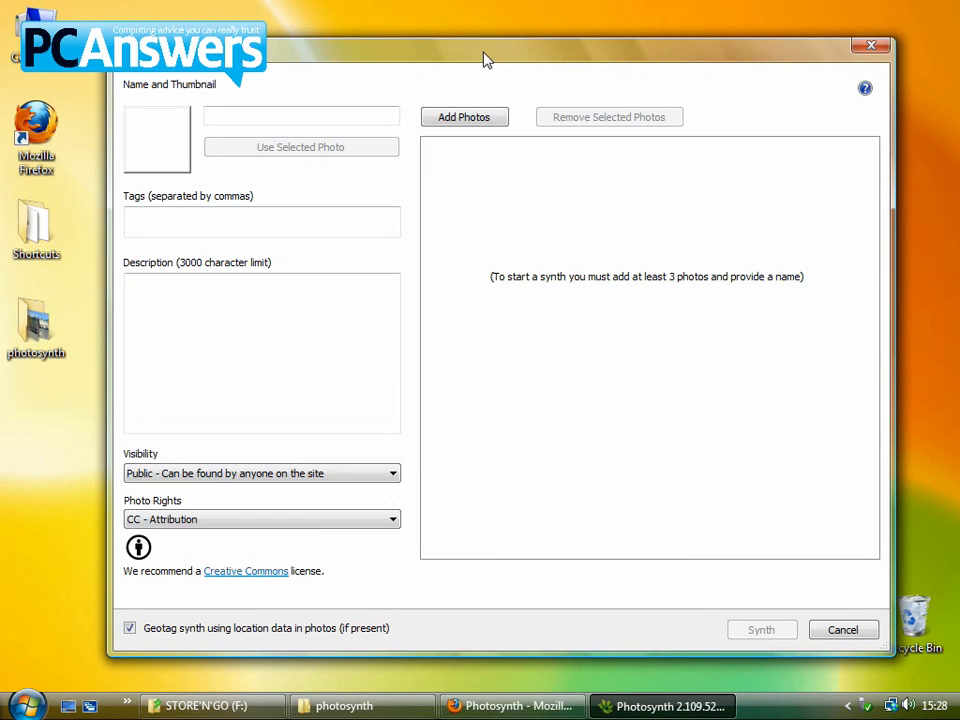
{"action": "left_click", "coordinate": [484, 121]}
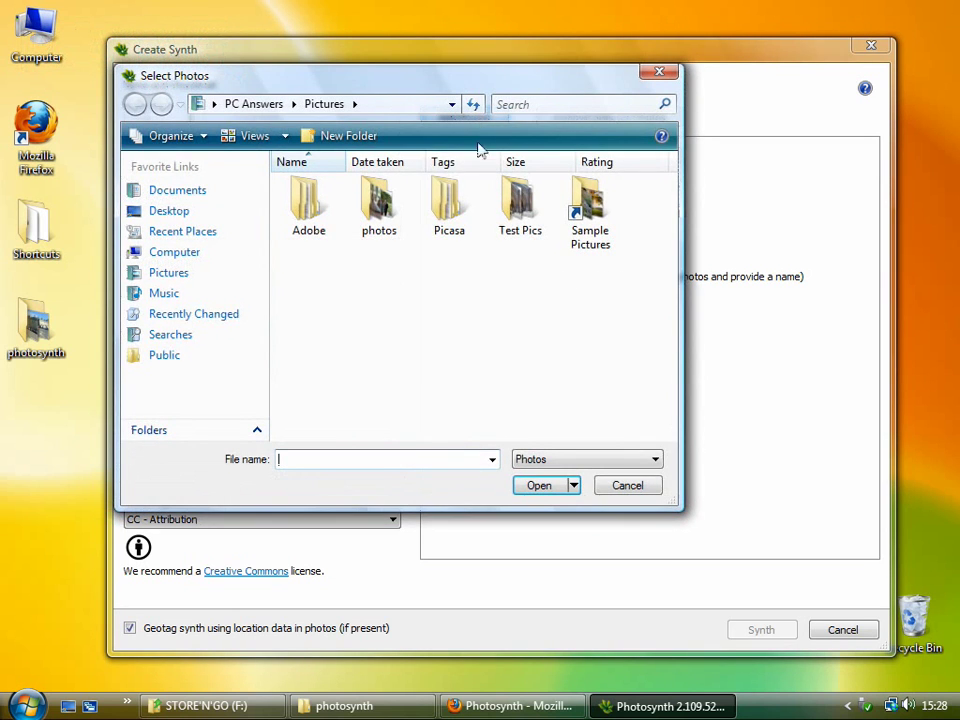
{"action": "left_click", "coordinate": [176, 211]}
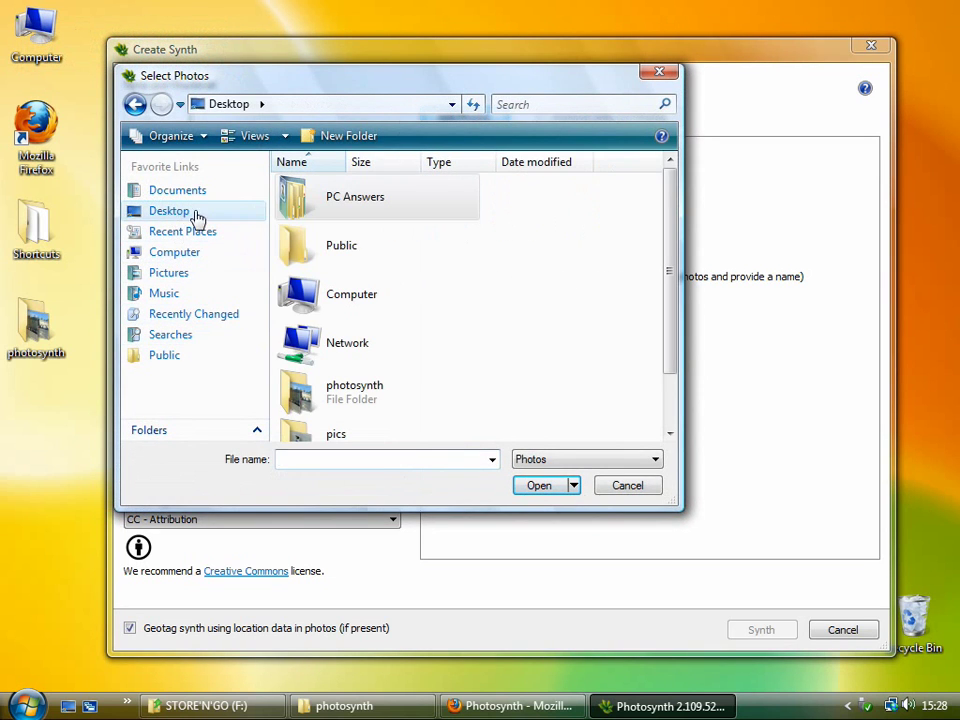
{"action": "left_click", "coordinate": [365, 395]}
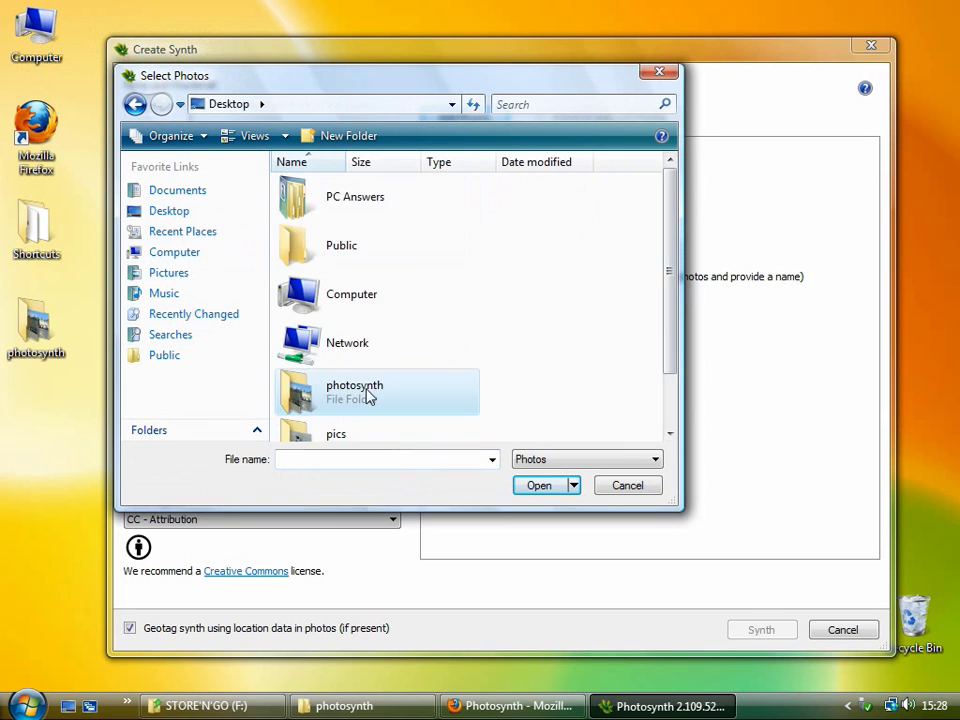
{"action": "double_click", "coordinate": [365, 395]}
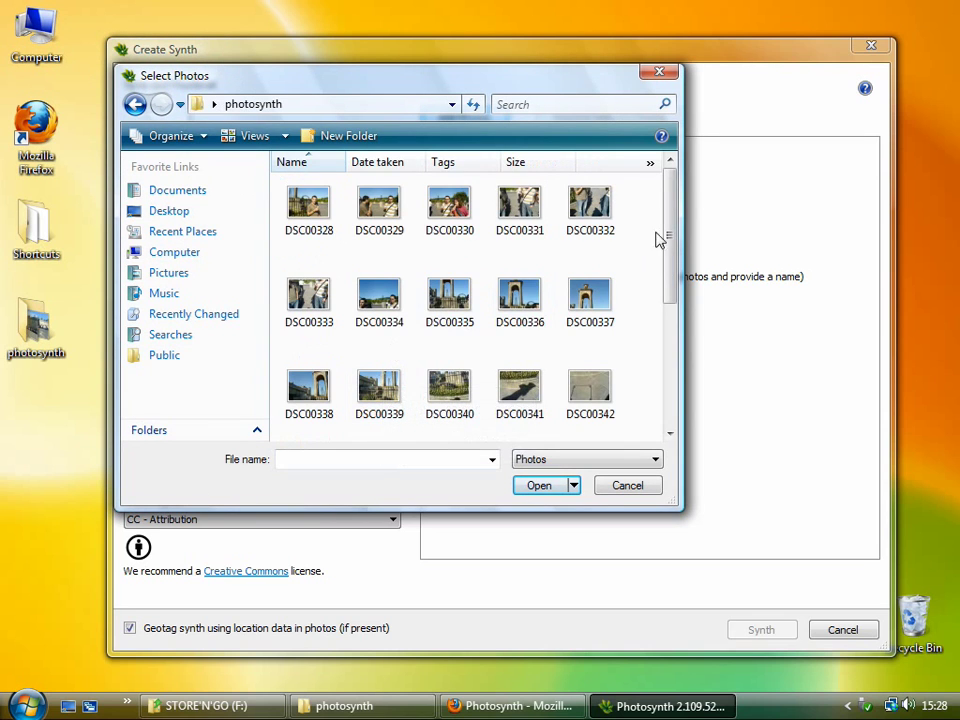
Step: Select the photo range DSC00328 through DSC00355 in the photosynth folder
{"action": "mouse_move", "coordinate": [671, 228]}
{"action": "left_mouse_down"}
{"action": "mouse_move", "coordinate": [686, 366]}
{"action": "mouse_move", "coordinate": [671, 279]}
{"action": "mouse_move", "coordinate": [676, 207]}
{"action": "left_mouse_up"}
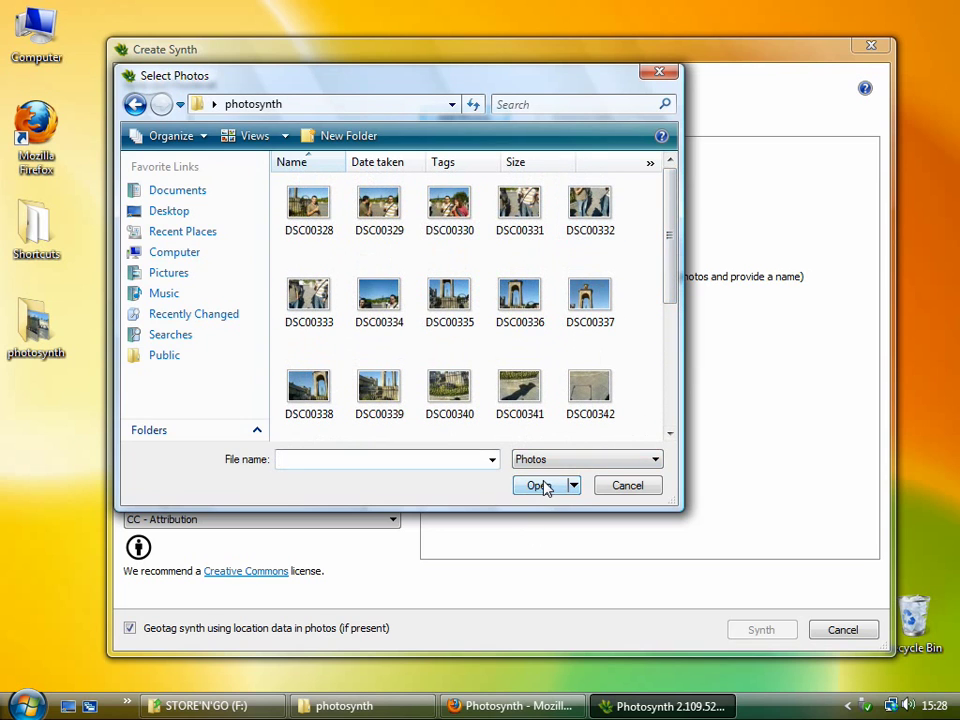
{"action": "left_click", "coordinate": [306, 238]}
{"action": "left_click_drag", "start_coordinate": [672, 228], "coordinate": [696, 394]}
{"action": "left_click", "coordinate": [452, 410], "text": "shift"}
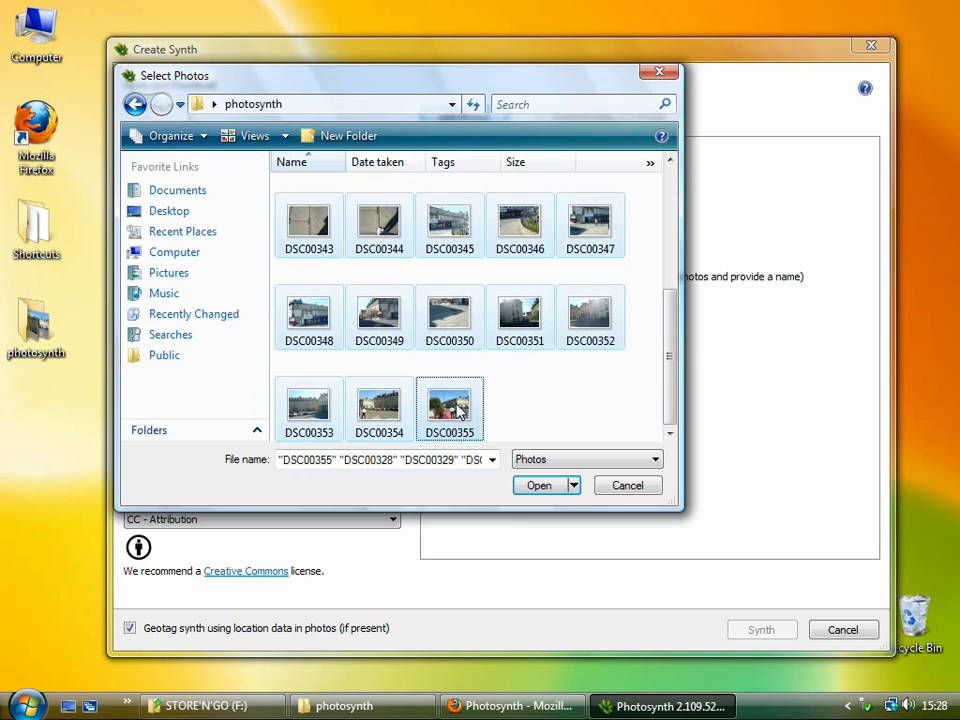
Step: Add the 28 photos (11.5 MB), name the synth 'ice cream', and review tags, description and visibility
{"action": "left_click", "coordinate": [541, 487]}
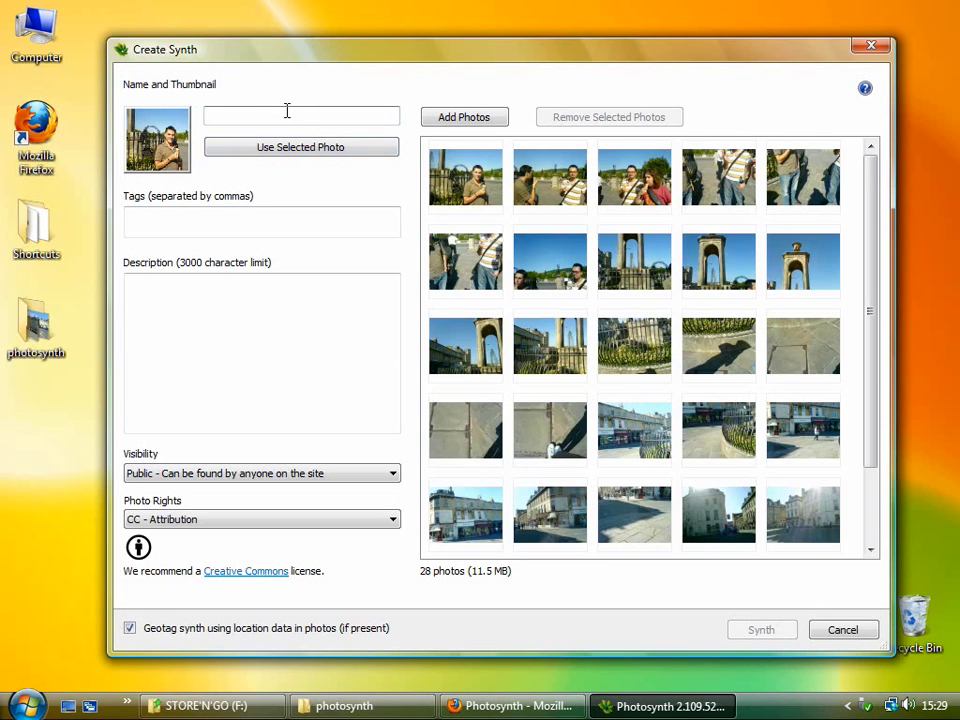
{"action": "type", "text": "ice cream"}
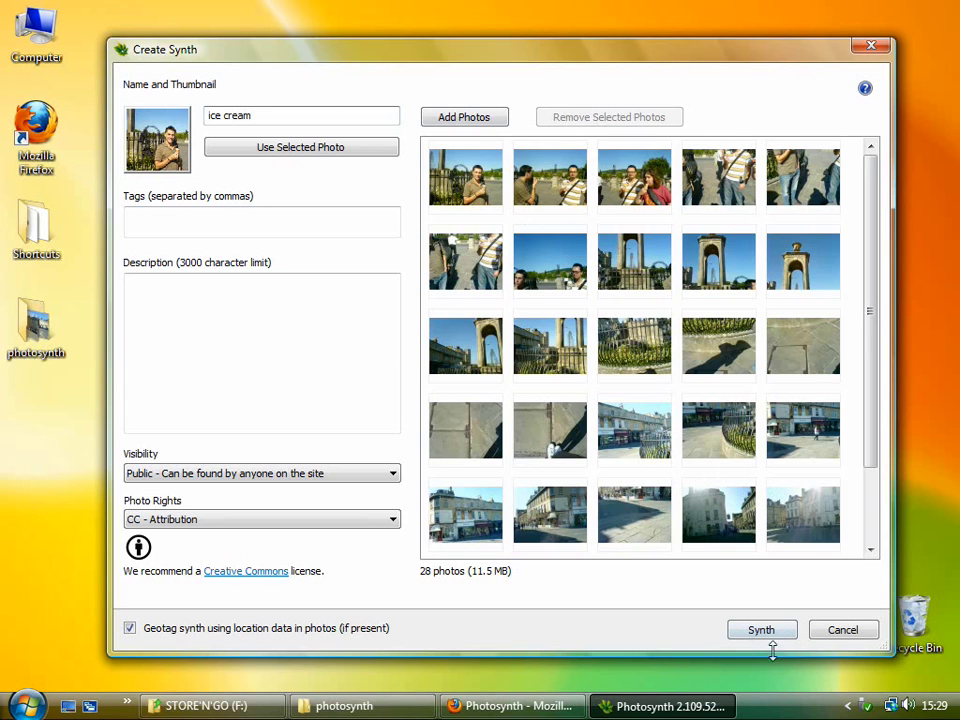
{"action": "left_click", "coordinate": [163, 219]}
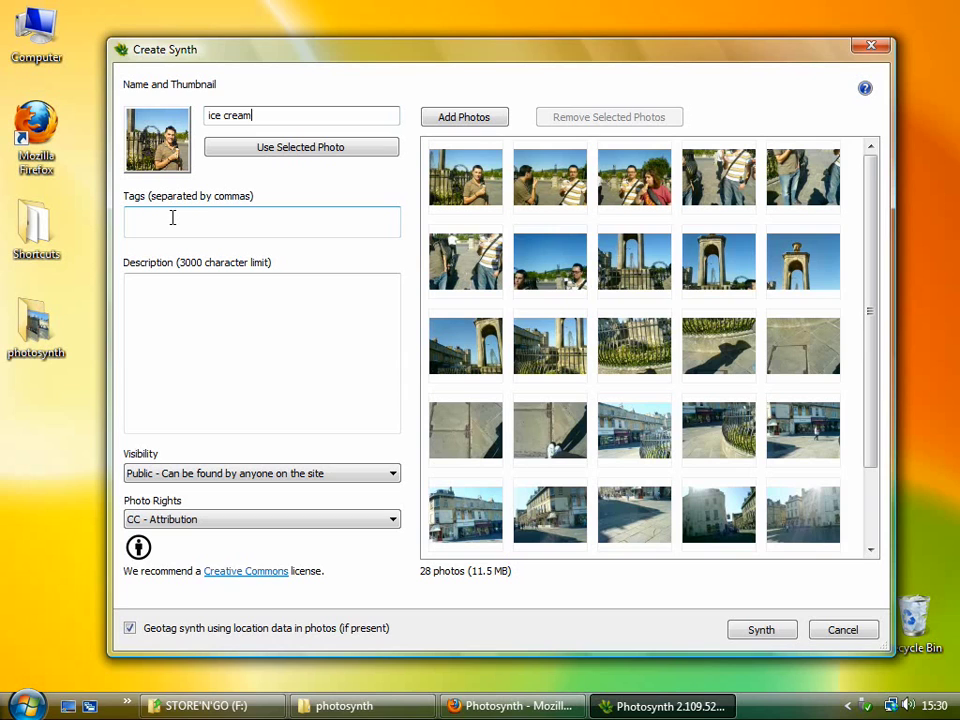
{"action": "left_click", "coordinate": [301, 344]}
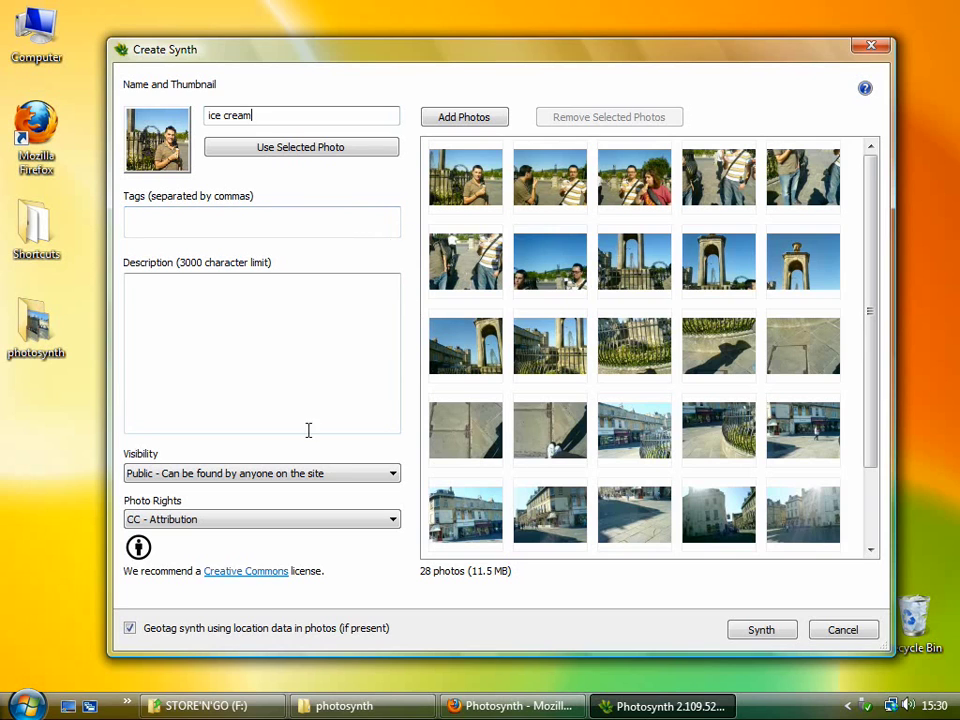
{"action": "left_click", "coordinate": [396, 475]}
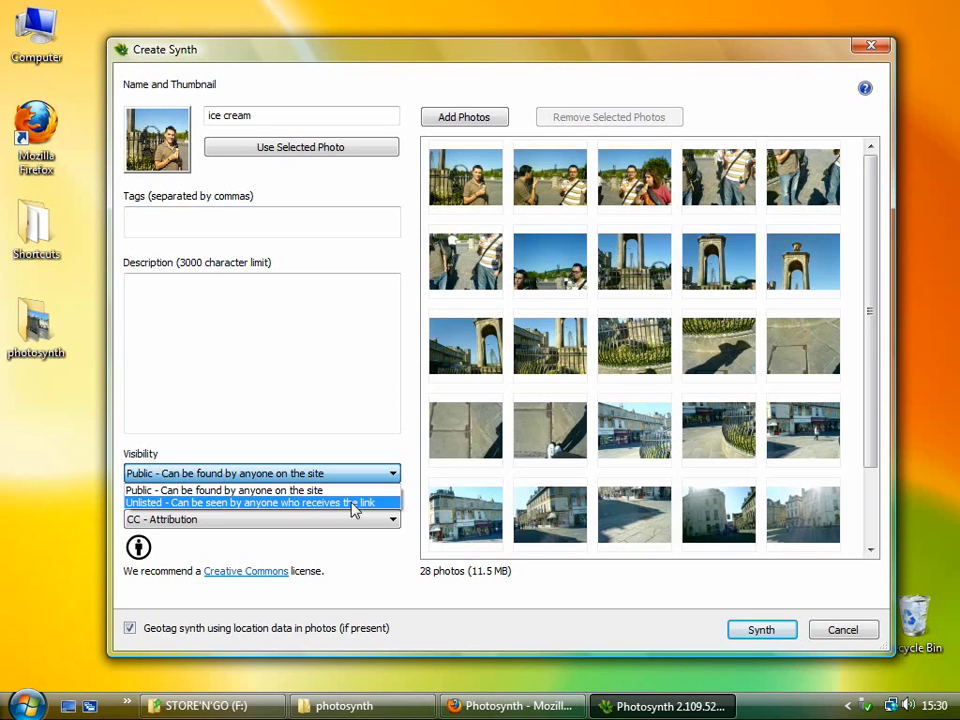
{"action": "left_click", "coordinate": [410, 484]}
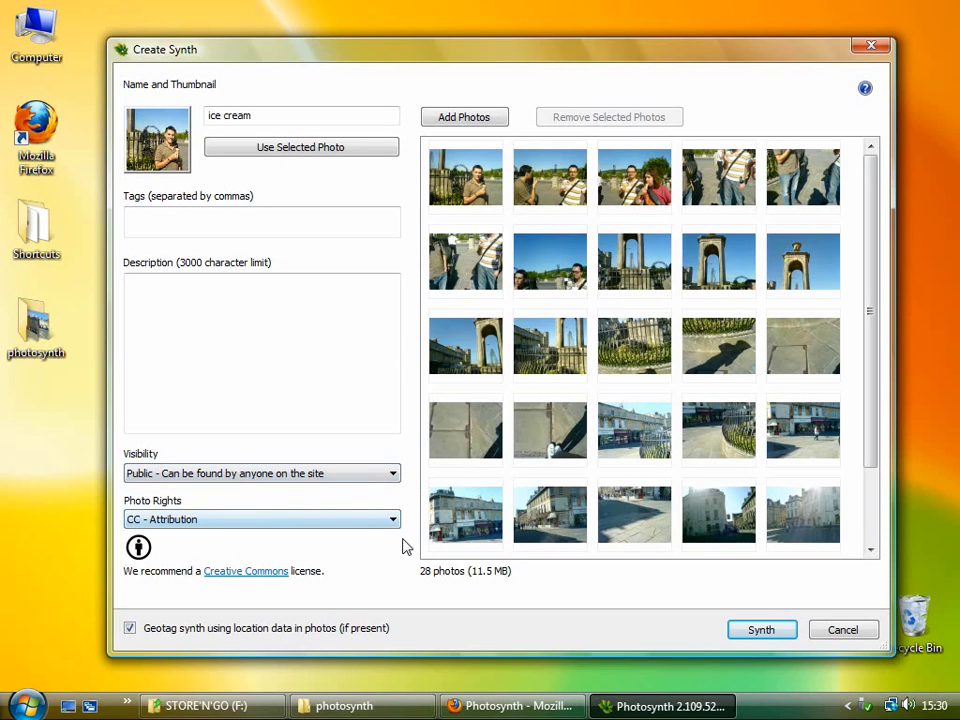
{"action": "left_click", "coordinate": [393, 520]}
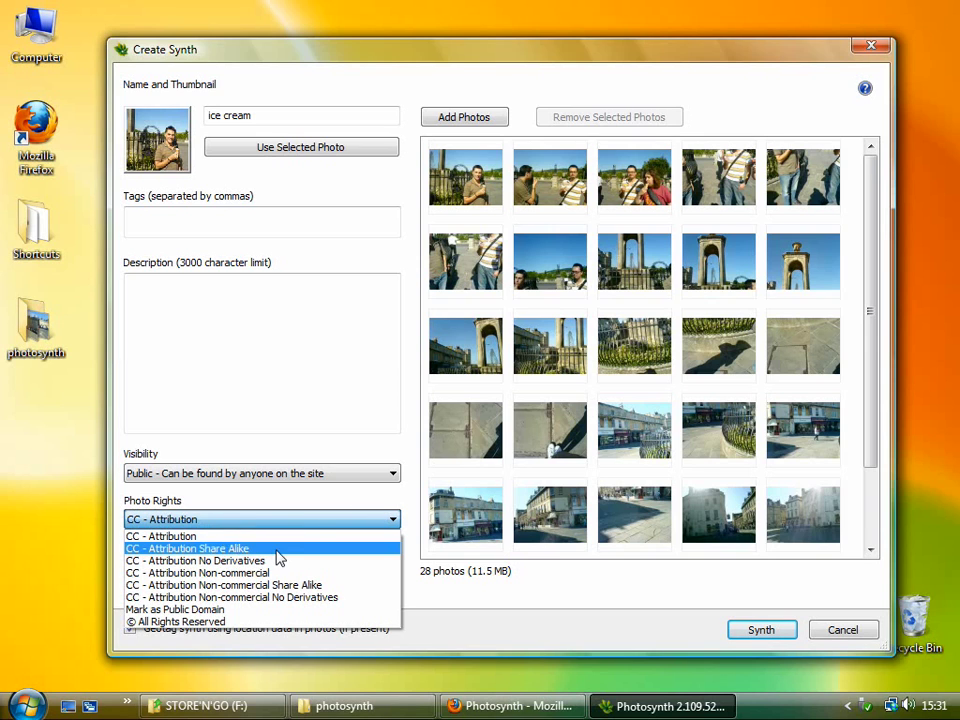
{"action": "left_click", "coordinate": [410, 513]}
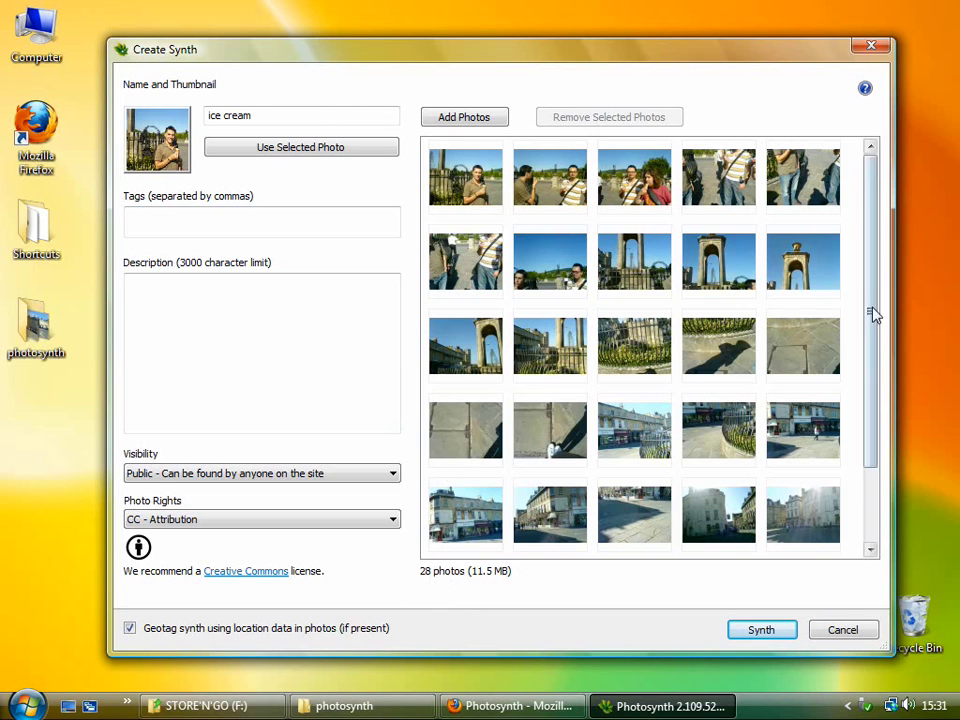
{"action": "left_click_drag", "start_coordinate": [872, 313], "coordinate": [893, 270]}
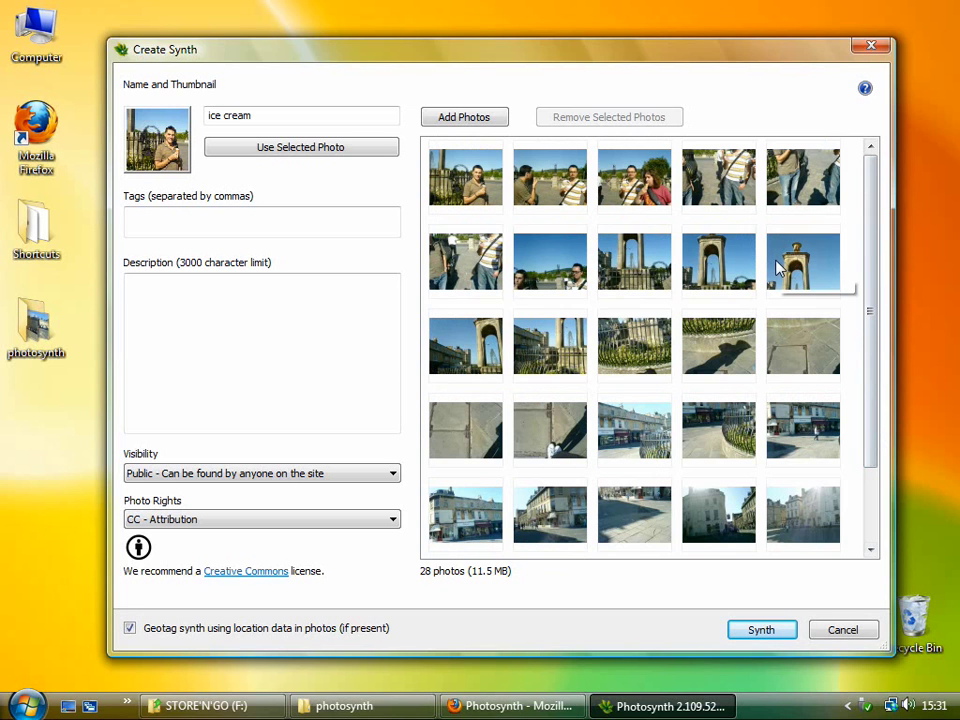
Step: Return to Firefox, go to the profile's Synths list and open the 'ice cream' synth
{"action": "left_click", "coordinate": [511, 705]}
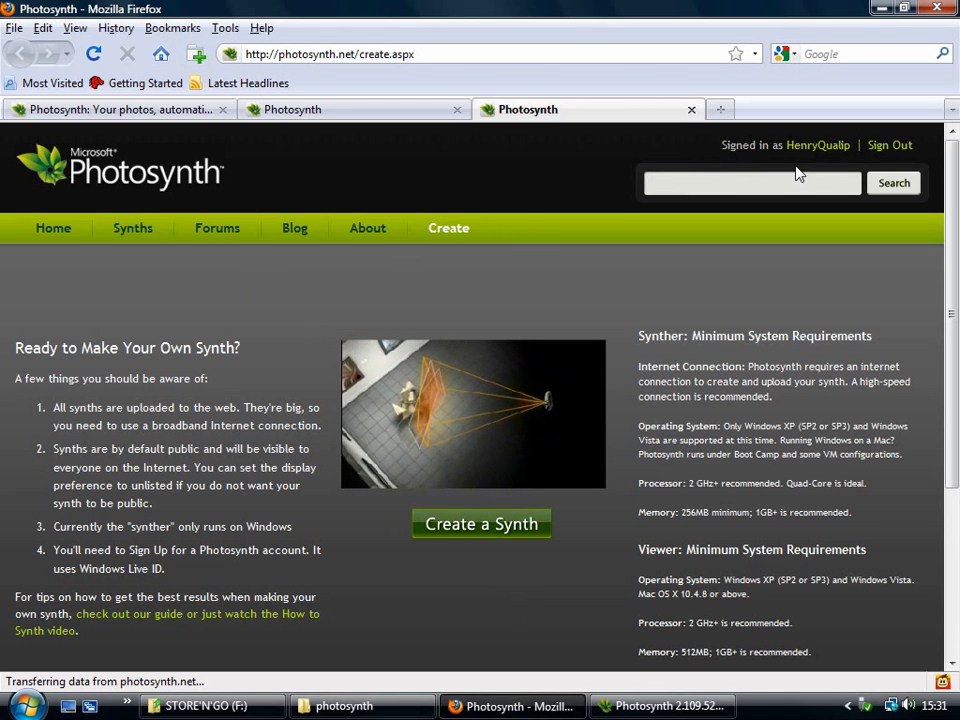
{"action": "left_click", "coordinate": [110, 109]}
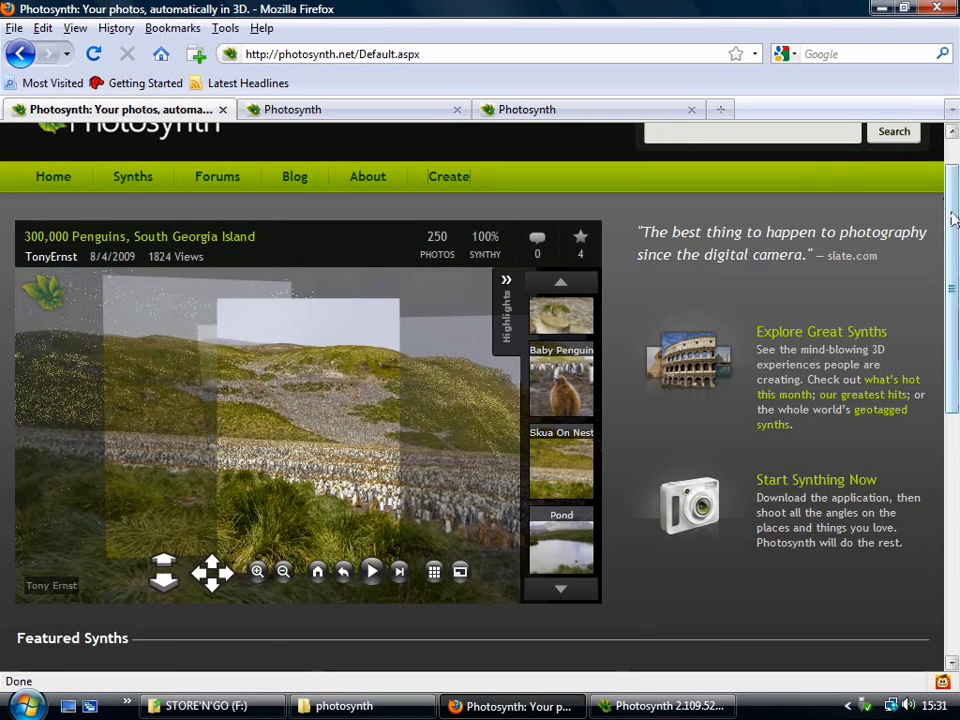
{"action": "scroll", "coordinate": [876, 138], "scroll_direction": "up", "scroll_amount": 1}
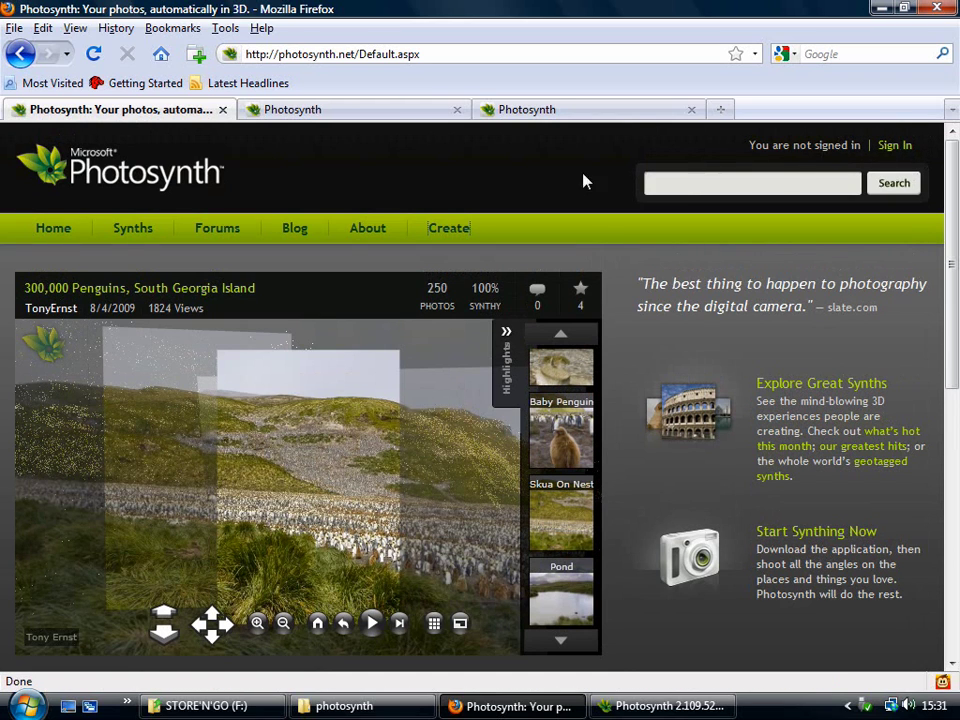
{"action": "left_click", "coordinate": [350, 113]}
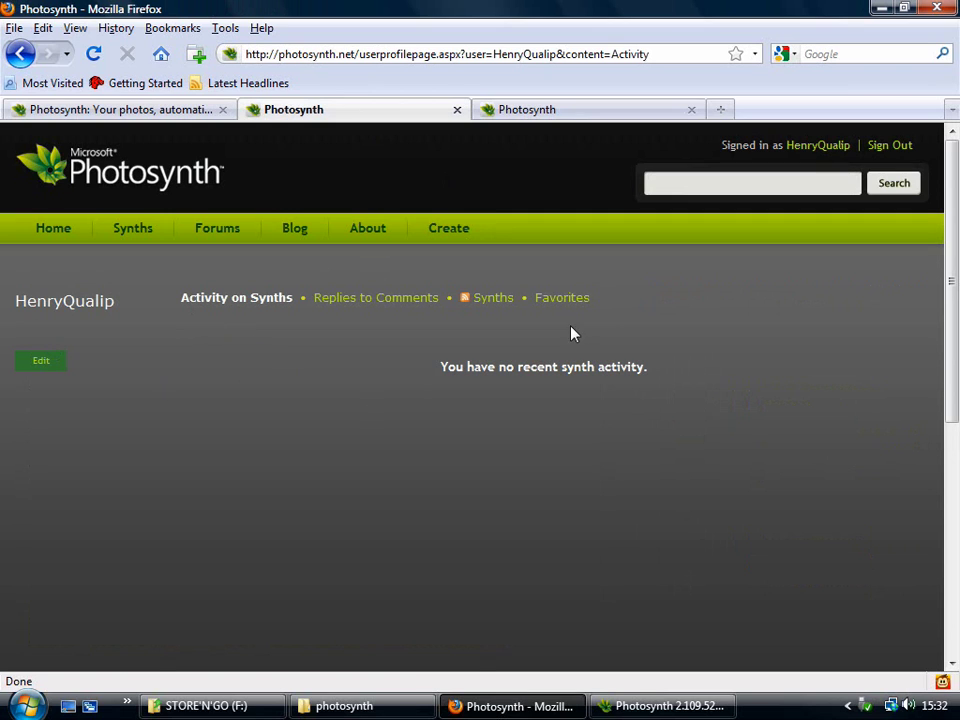
{"action": "left_click", "coordinate": [490, 303]}
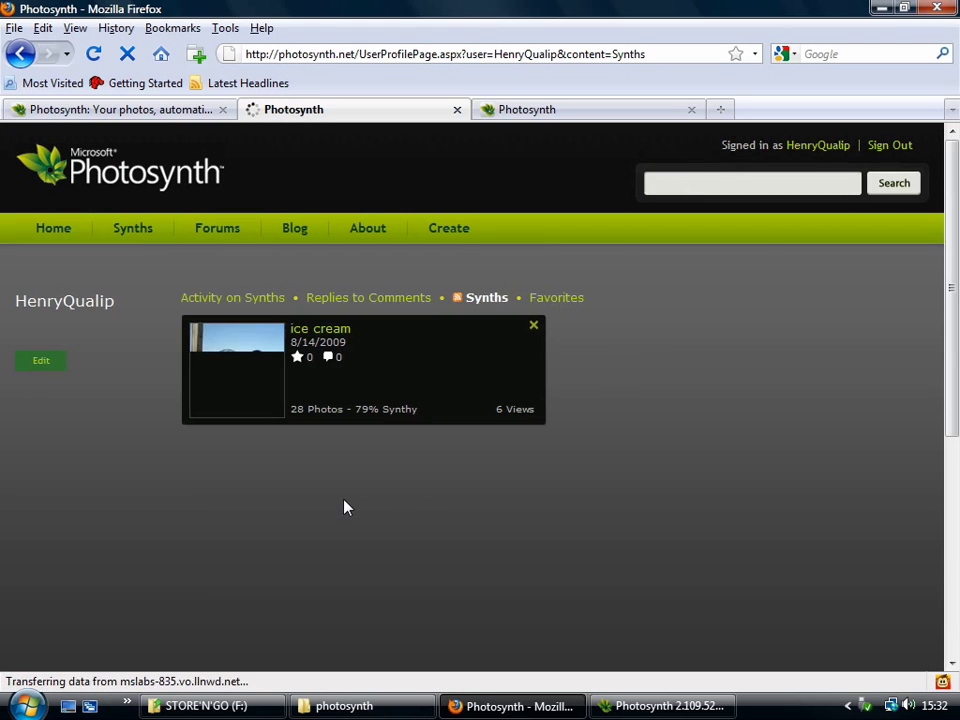
{"action": "left_click", "coordinate": [322, 329]}
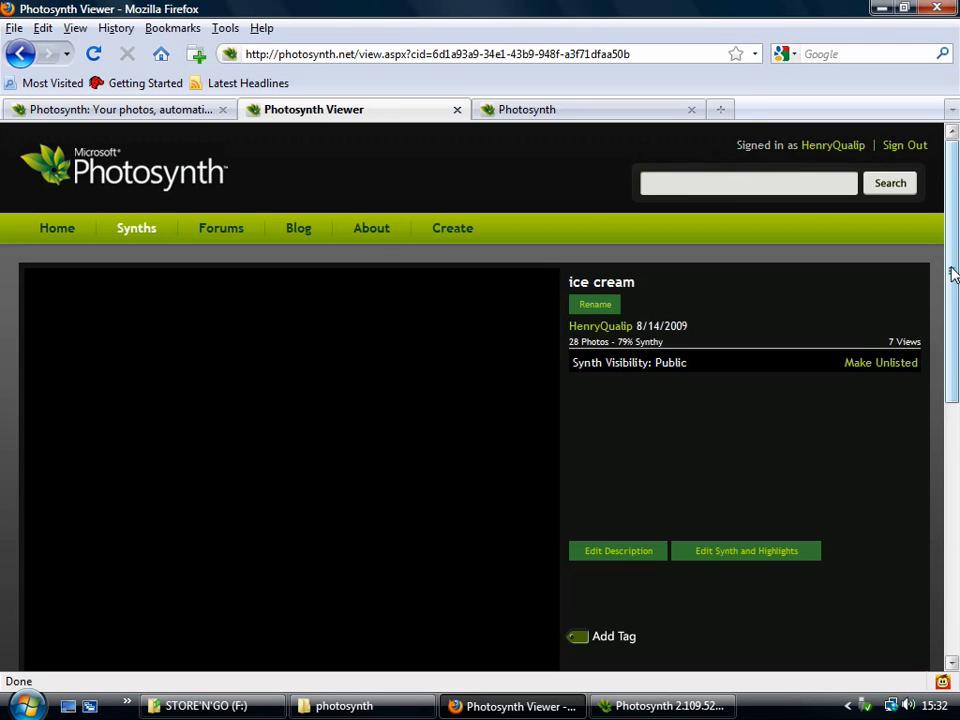
Step: Swing the ice cream synth view from the fountain to the shops and street-corner building
{"action": "left_click_drag", "start_coordinate": [951, 268], "coordinate": [953, 296]}
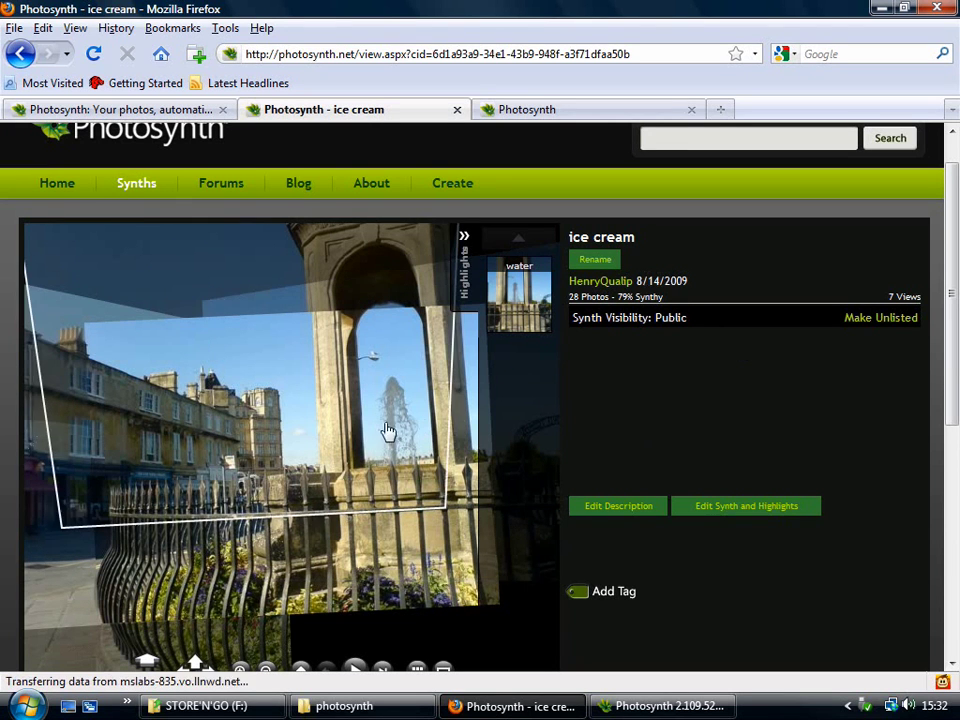
{"action": "left_click_drag", "start_coordinate": [304, 432], "coordinate": [447, 417]}
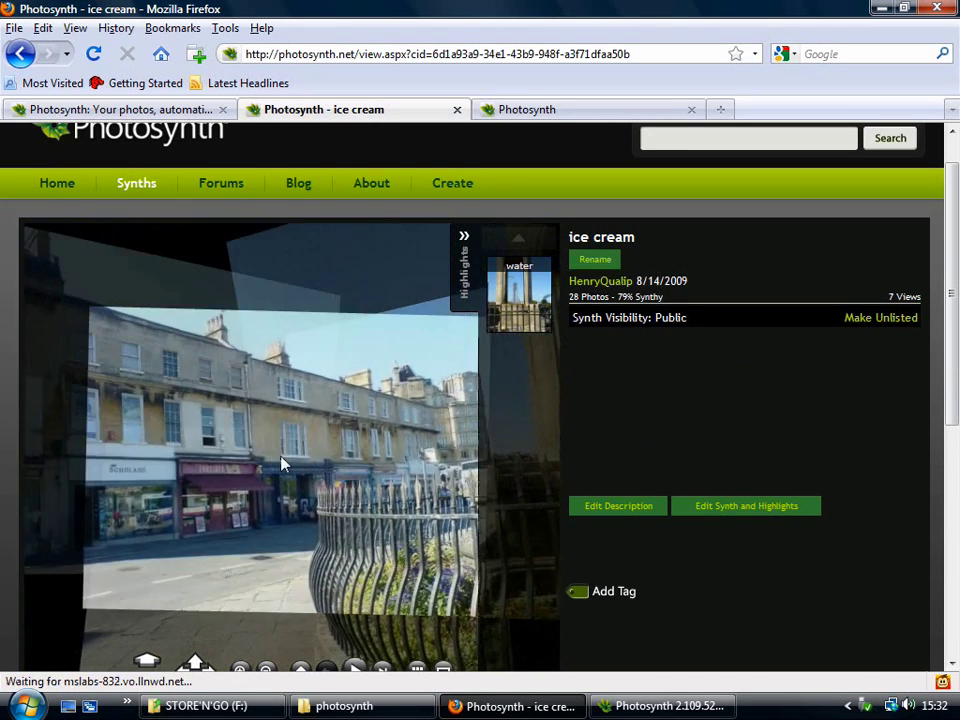
{"action": "left_click_drag", "start_coordinate": [349, 458], "coordinate": [65, 481]}
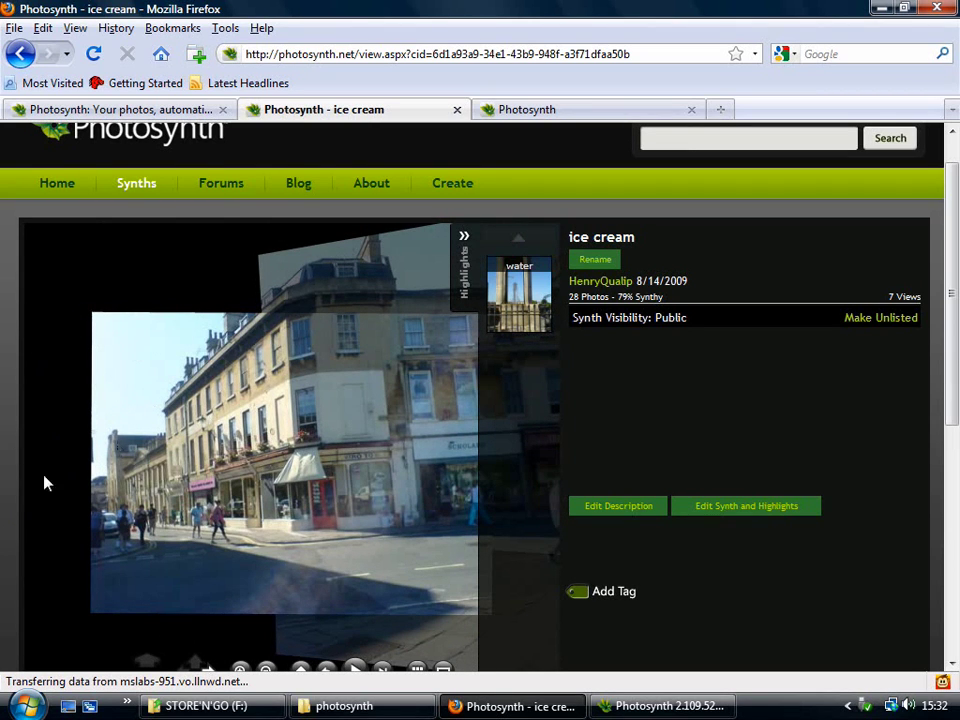
{"action": "mouse_move", "coordinate": [371, 420]}
{"action": "left_mouse_down"}
{"action": "mouse_move", "coordinate": [313, 422]}
{"action": "mouse_move", "coordinate": [390, 408]}
{"action": "mouse_move", "coordinate": [236, 422]}
{"action": "mouse_move", "coordinate": [170, 415]}
{"action": "mouse_move", "coordinate": [302, 386]}
{"action": "mouse_move", "coordinate": [255, 388]}
{"action": "mouse_move", "coordinate": [365, 390]}
{"action": "mouse_move", "coordinate": [184, 396]}
{"action": "mouse_move", "coordinate": [347, 407]}
{"action": "mouse_move", "coordinate": [352, 423]}
{"action": "left_mouse_up"}
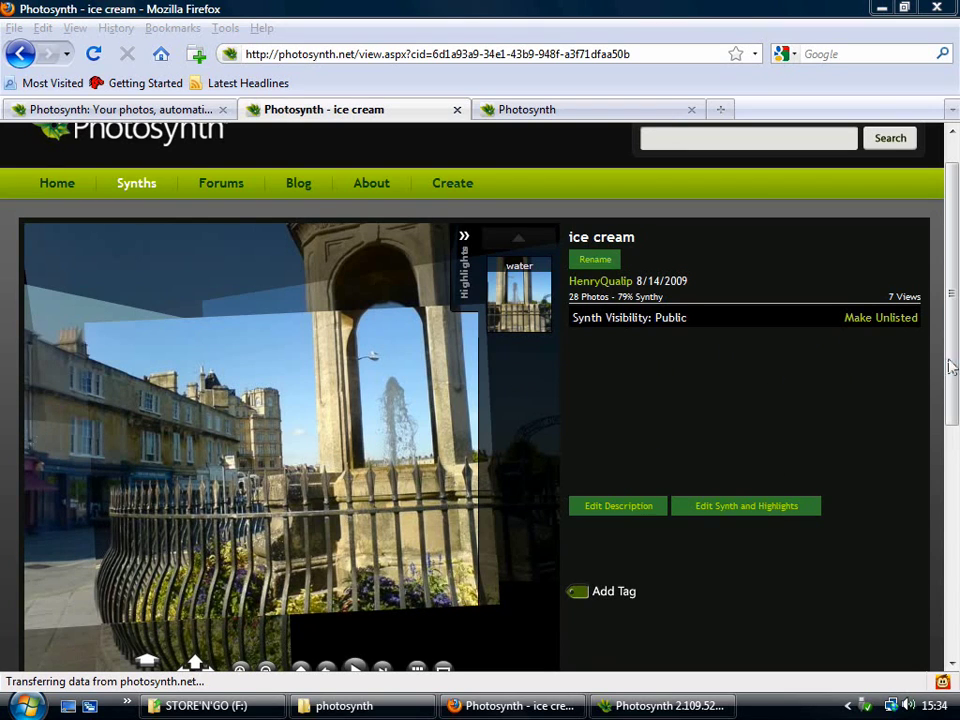
{"action": "scroll", "coordinate": [860, 330], "scroll_direction": "down", "scroll_amount": 2}
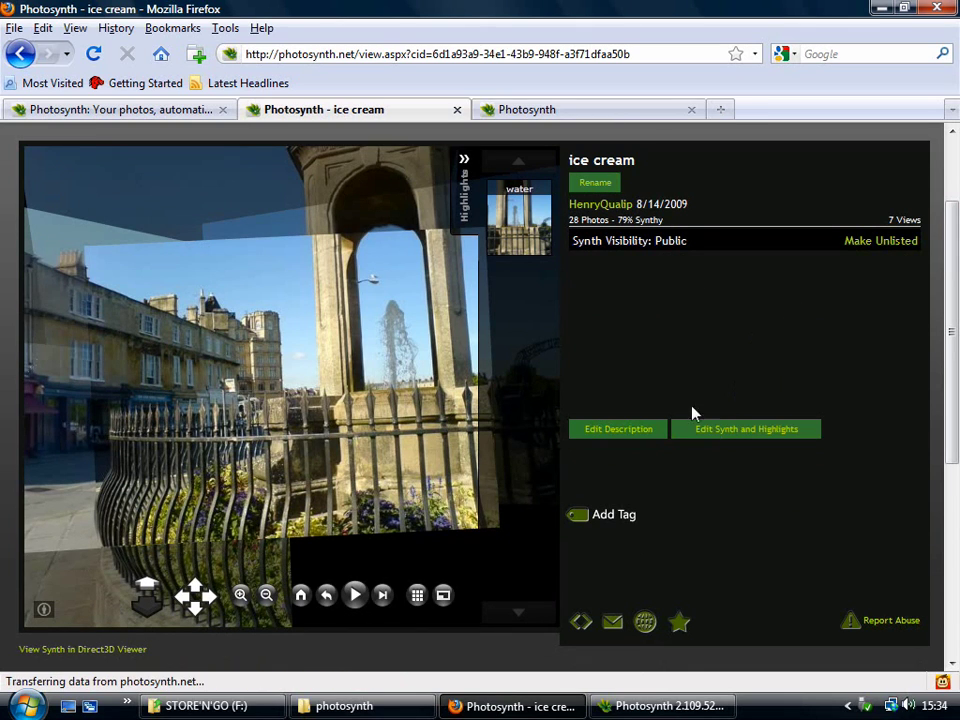
Step: In Edit Synth, add the wider fountain tower and buildings view as a second highlight after 'water'
{"action": "left_click", "coordinate": [739, 436]}
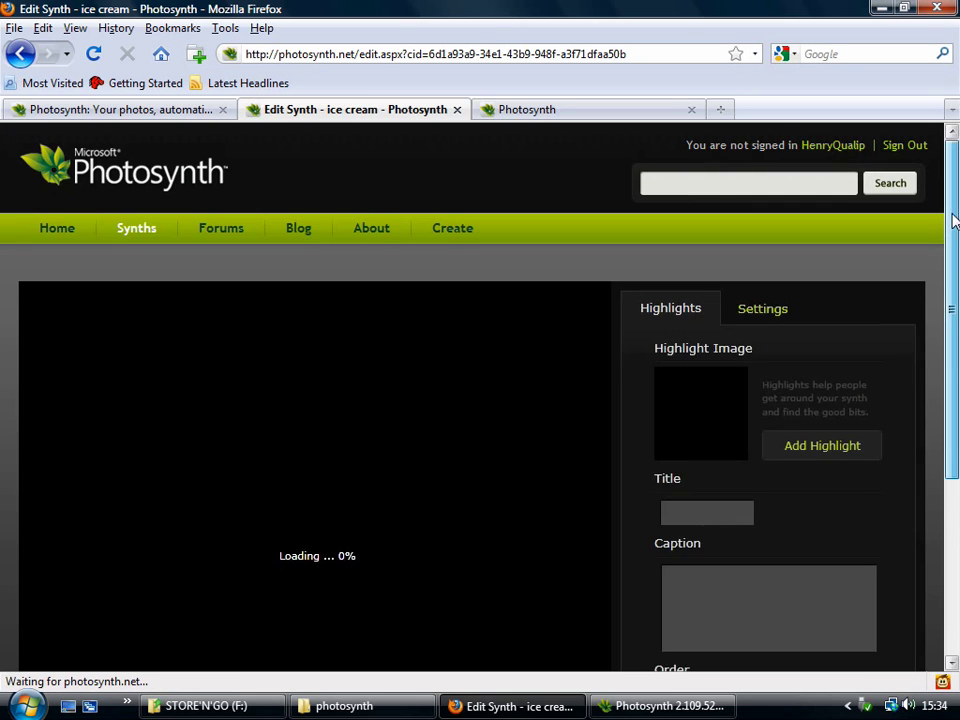
{"action": "left_click_drag", "start_coordinate": [954, 221], "coordinate": [951, 296]}
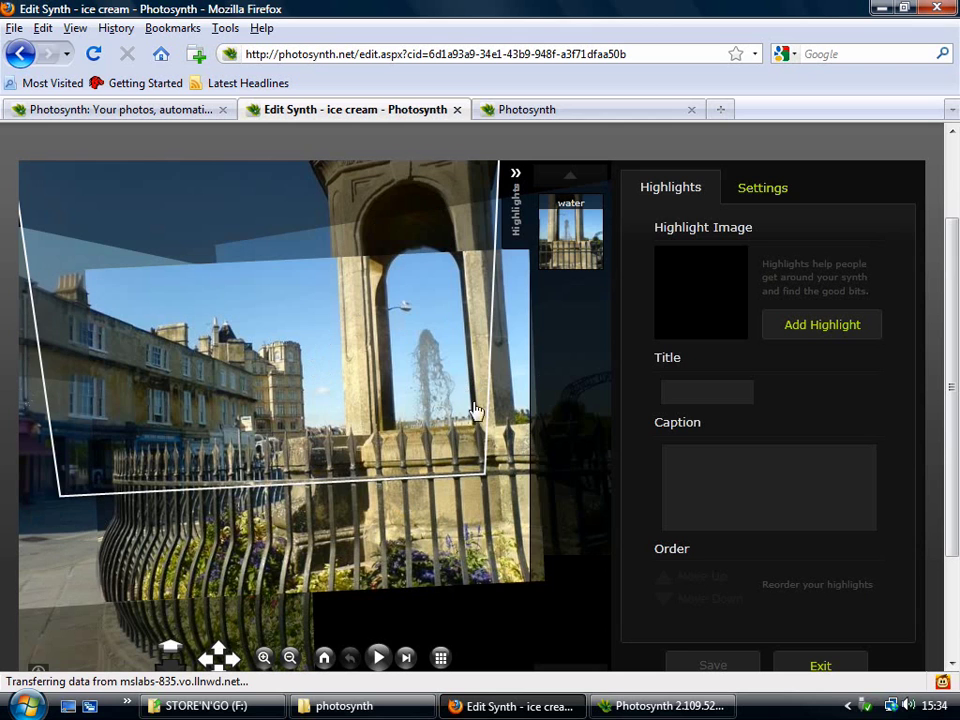
{"action": "left_click", "coordinate": [360, 392]}
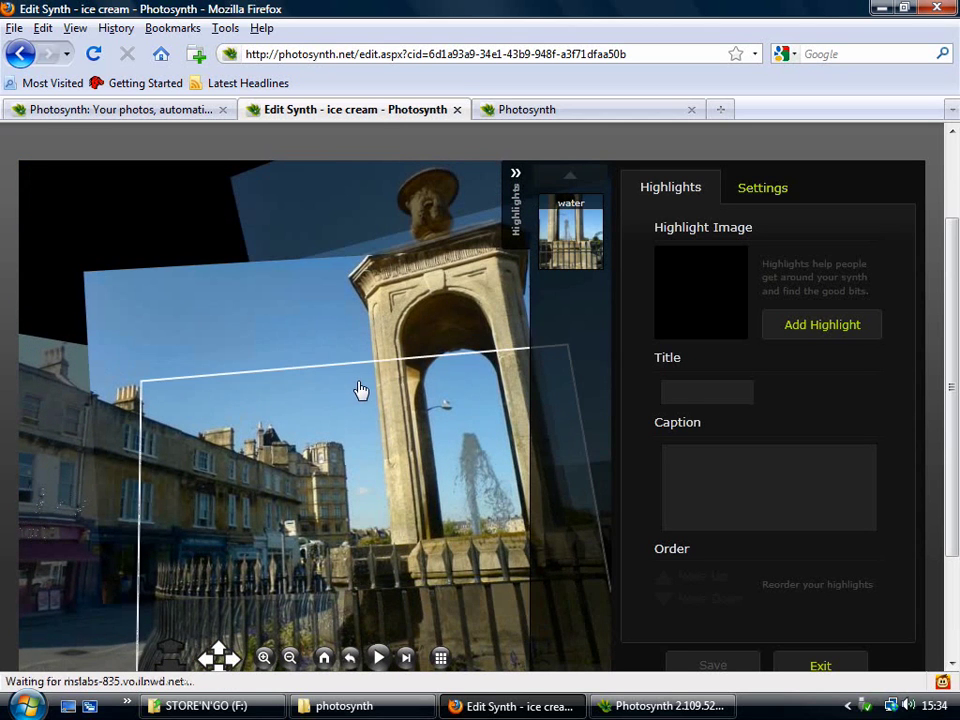
{"action": "left_click", "coordinate": [804, 326]}
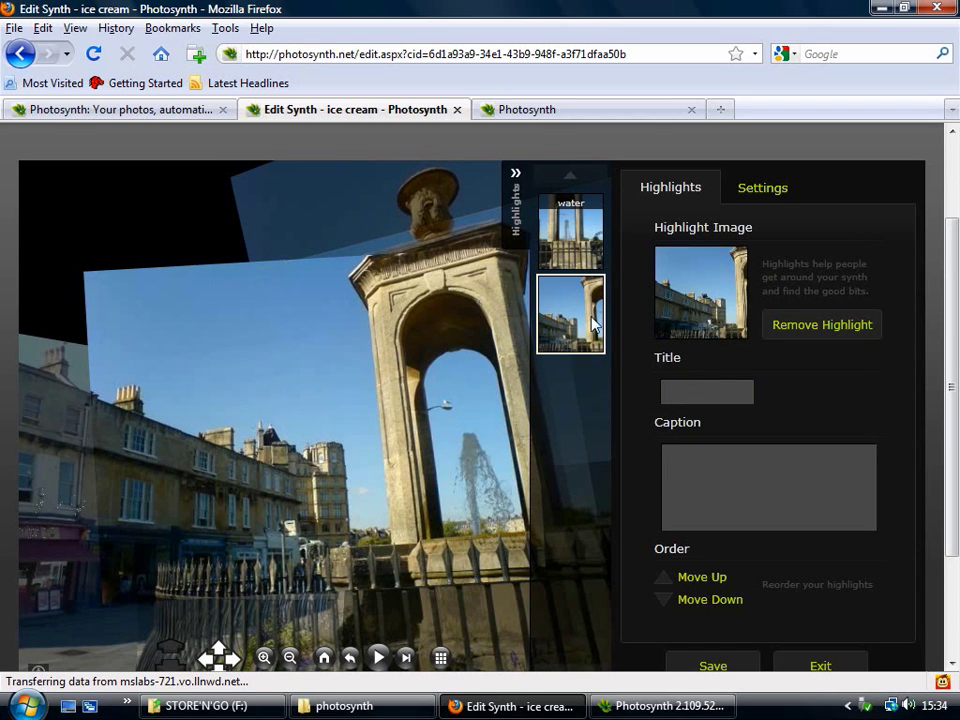
{"action": "left_click", "coordinate": [689, 396]}
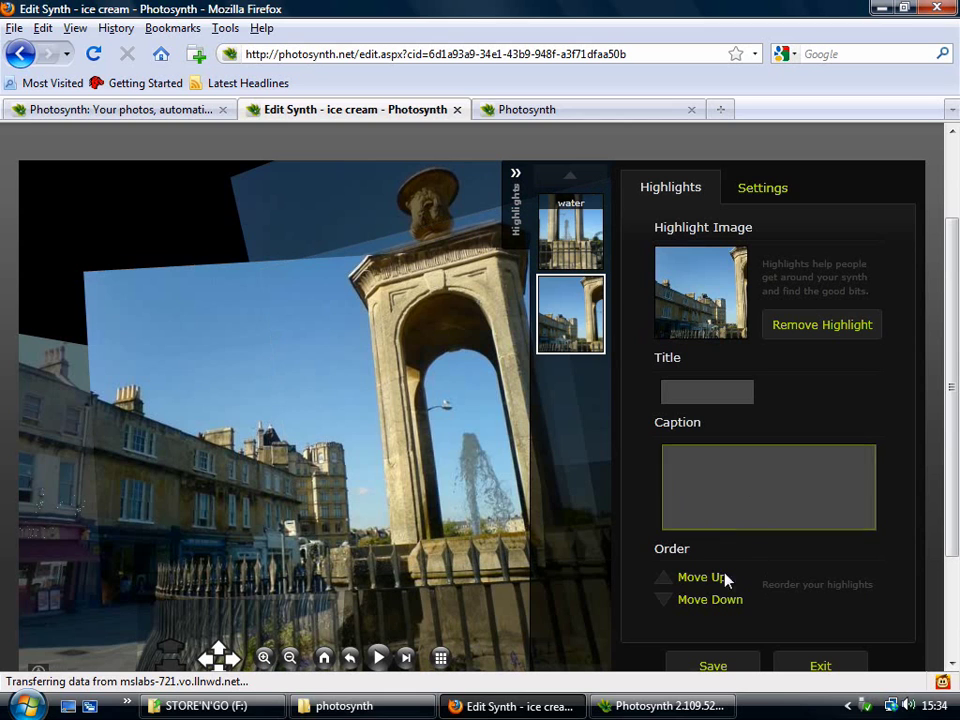
{"action": "scroll", "coordinate": [784, 411], "scroll_direction": "down", "scroll_amount": 1}
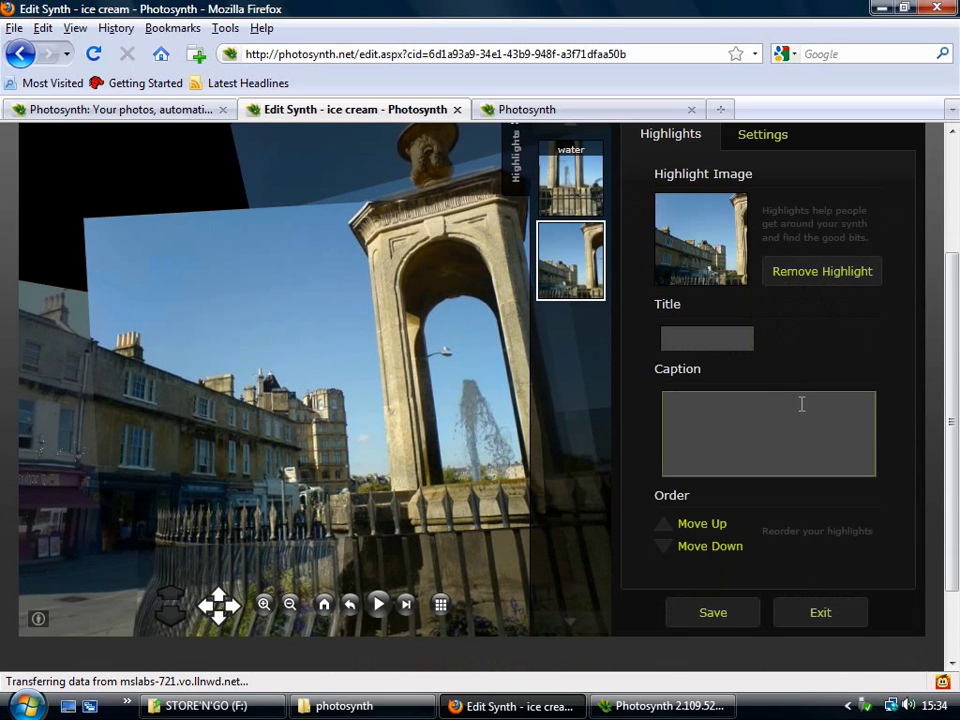
{"action": "scroll", "coordinate": [801, 403], "scroll_direction": "up", "scroll_amount": 1}
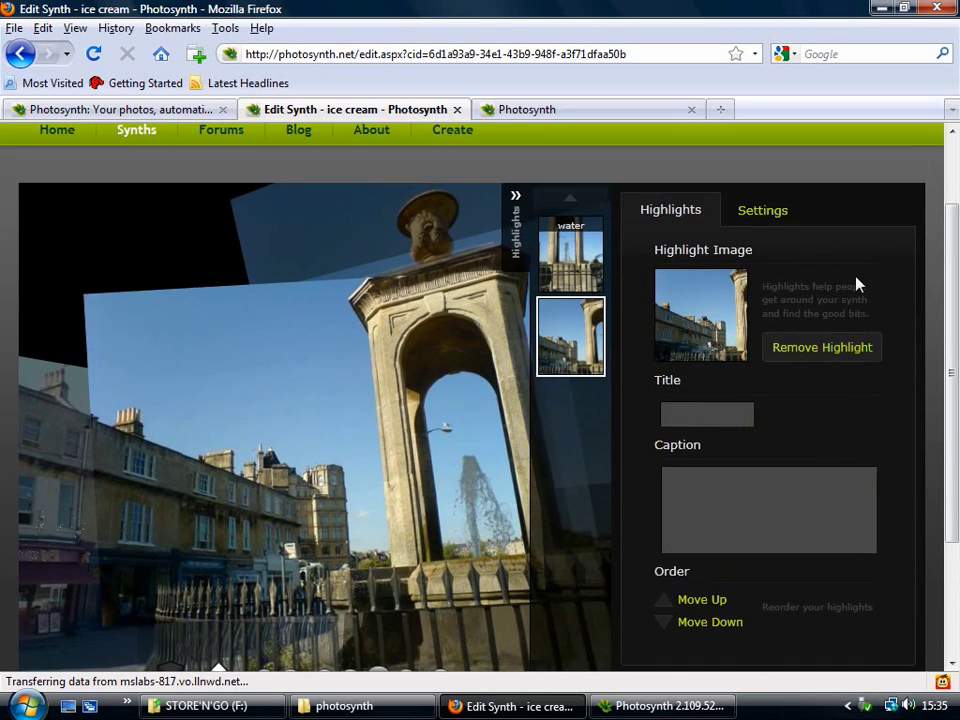
Step: Open Settings to view World Up orientation, By Proximity order, and Images and Points visibility
{"action": "left_click", "coordinate": [765, 210]}
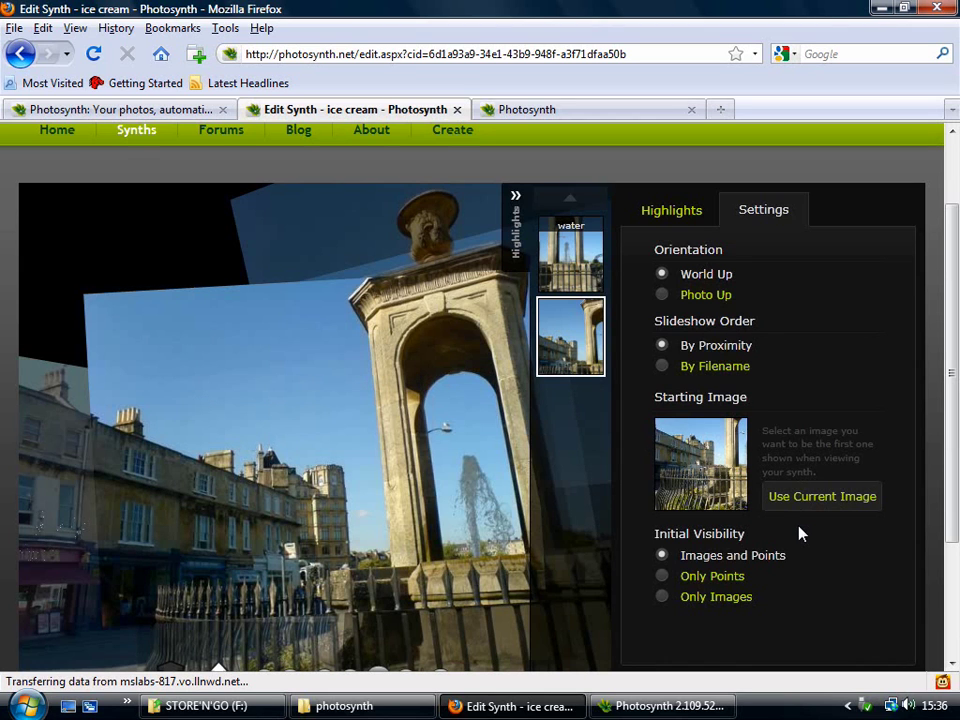
{"action": "left_click_drag", "start_coordinate": [951, 350], "coordinate": [951, 450]}
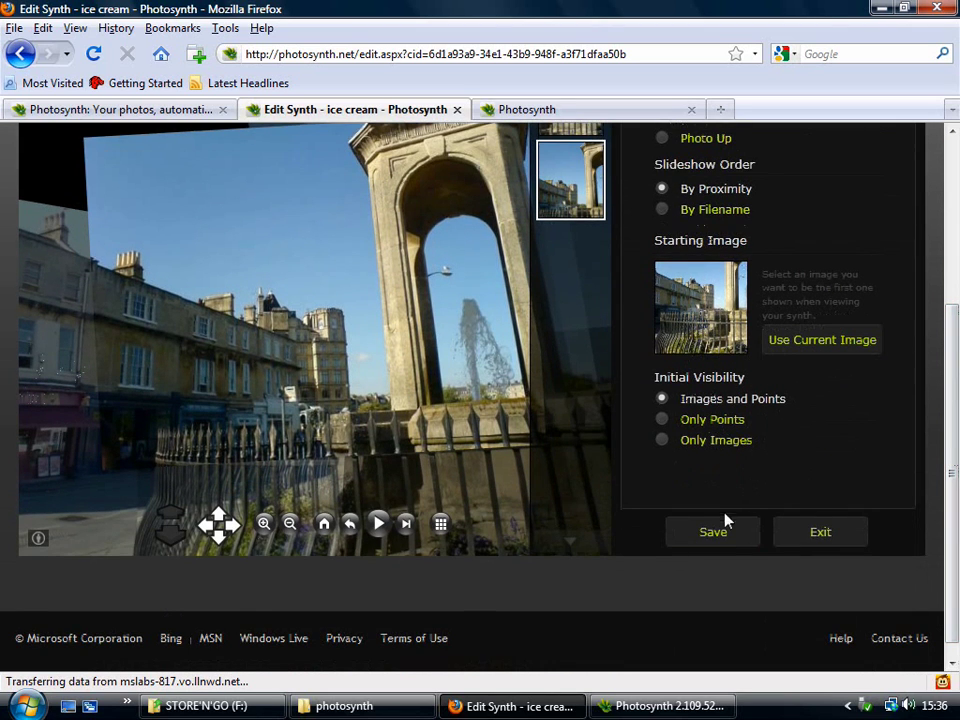
Step: Exit the editor back to the ice cream viewer page showing the 'water' highlight
{"action": "left_click", "coordinate": [816, 536]}
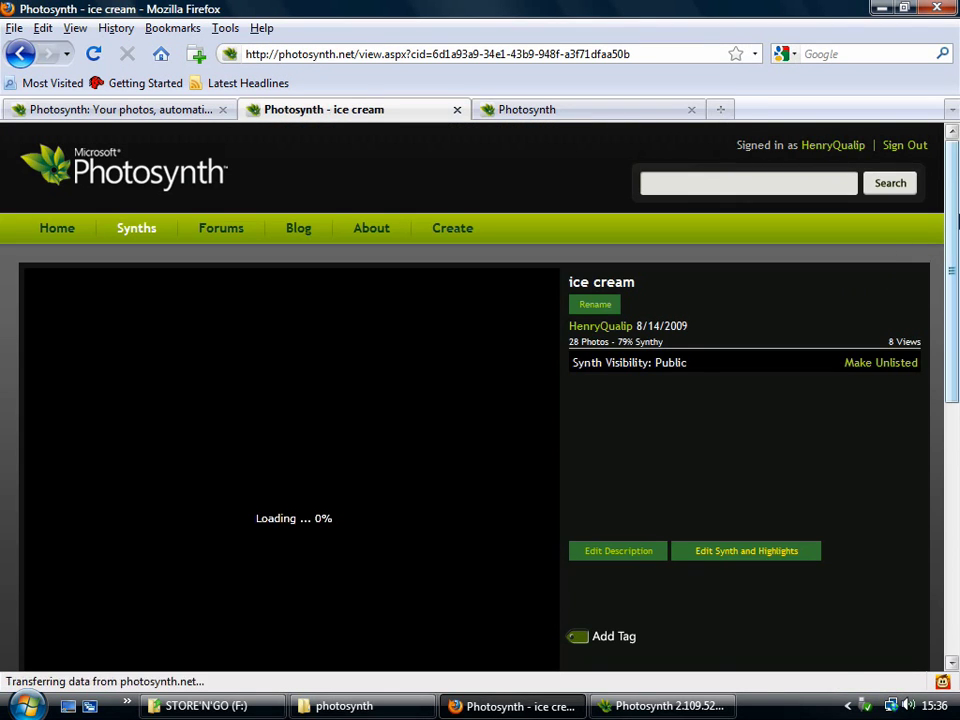
{"action": "left_click_drag", "start_coordinate": [955, 215], "coordinate": [957, 327]}
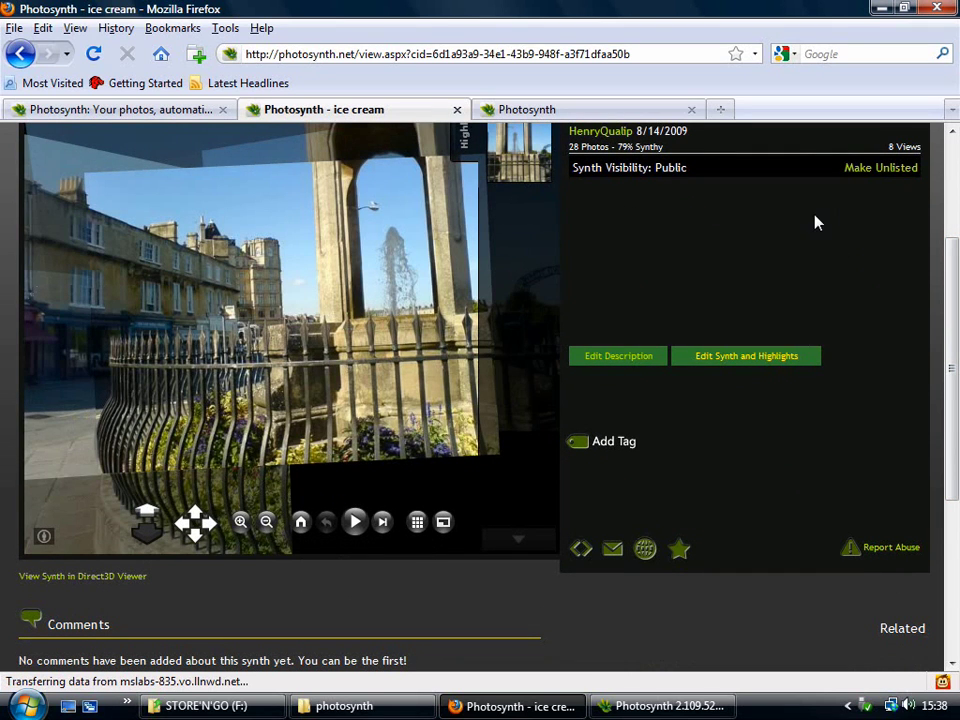
{"action": "left_click_drag", "start_coordinate": [955, 318], "coordinate": [955, 247]}
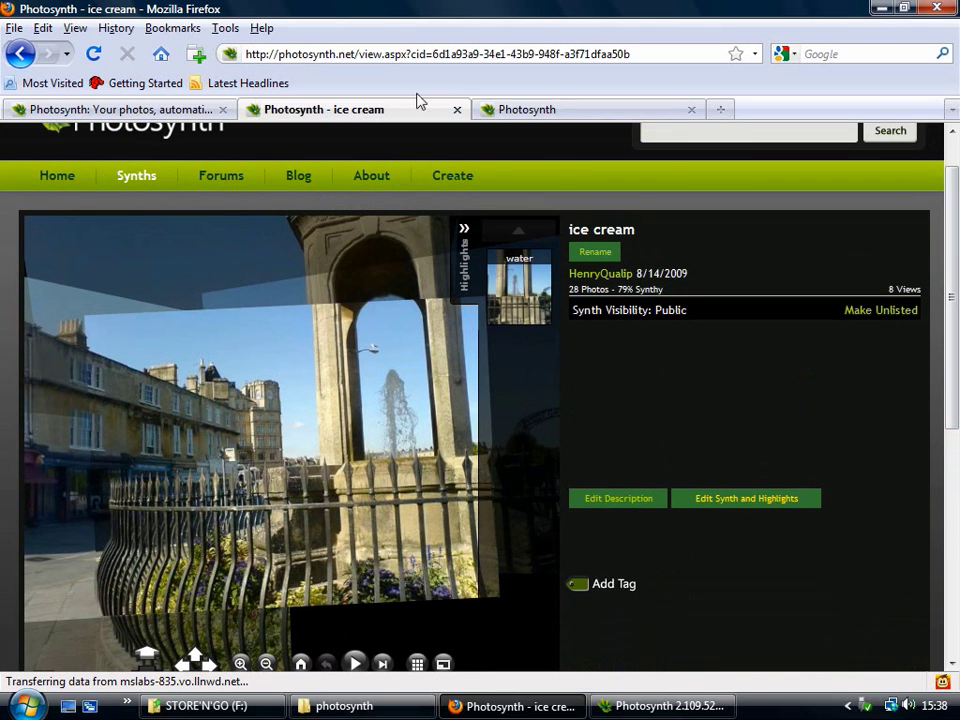
Step: Select the ice cream synth's full web address in the address bar
{"action": "left_click", "coordinate": [417, 55]}
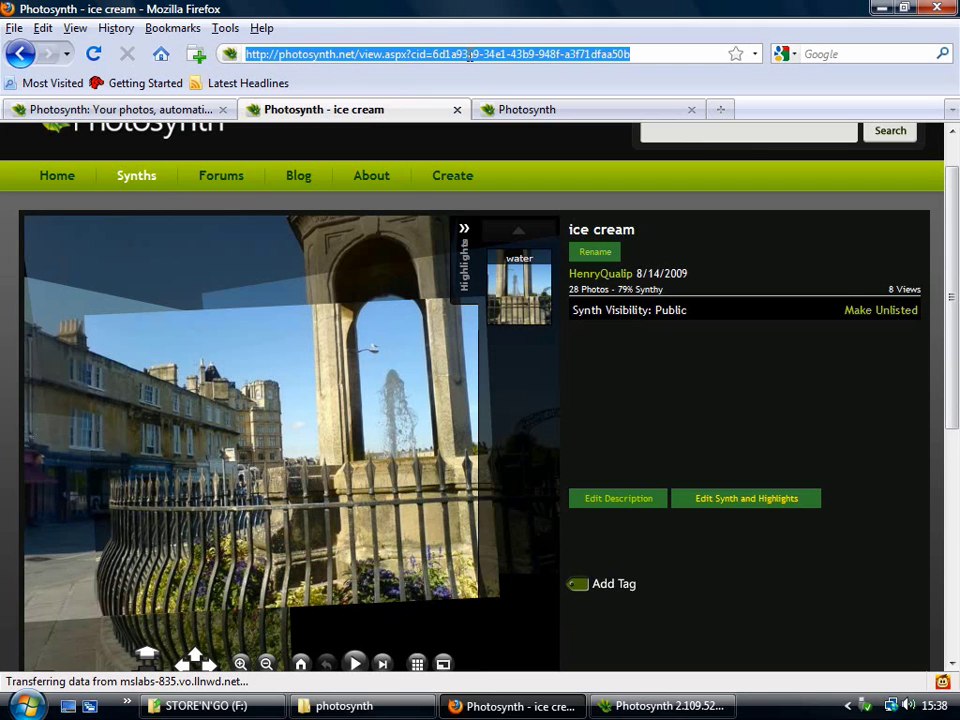
{"action": "left_click_drag", "start_coordinate": [948, 238], "coordinate": [957, 420]}
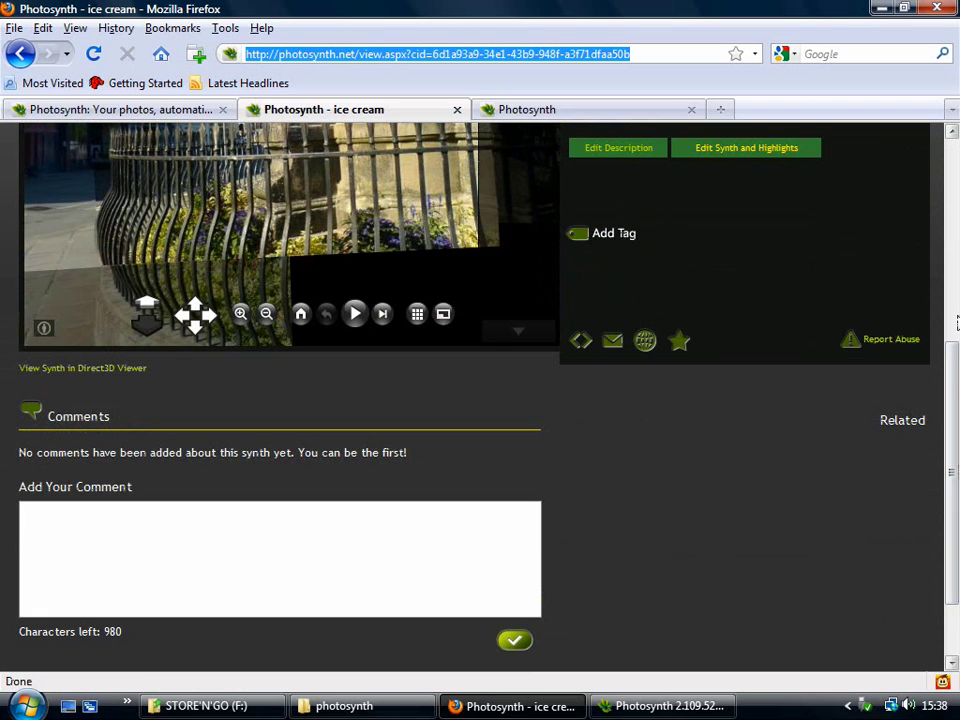
{"action": "left_click_drag", "start_coordinate": [954, 390], "coordinate": [957, 208]}
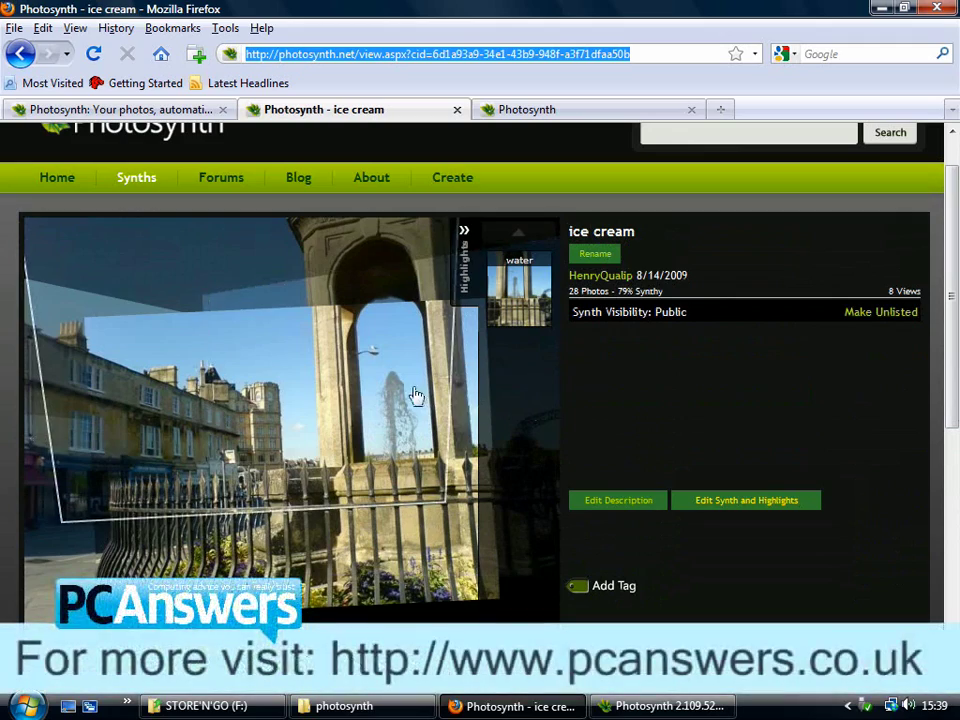